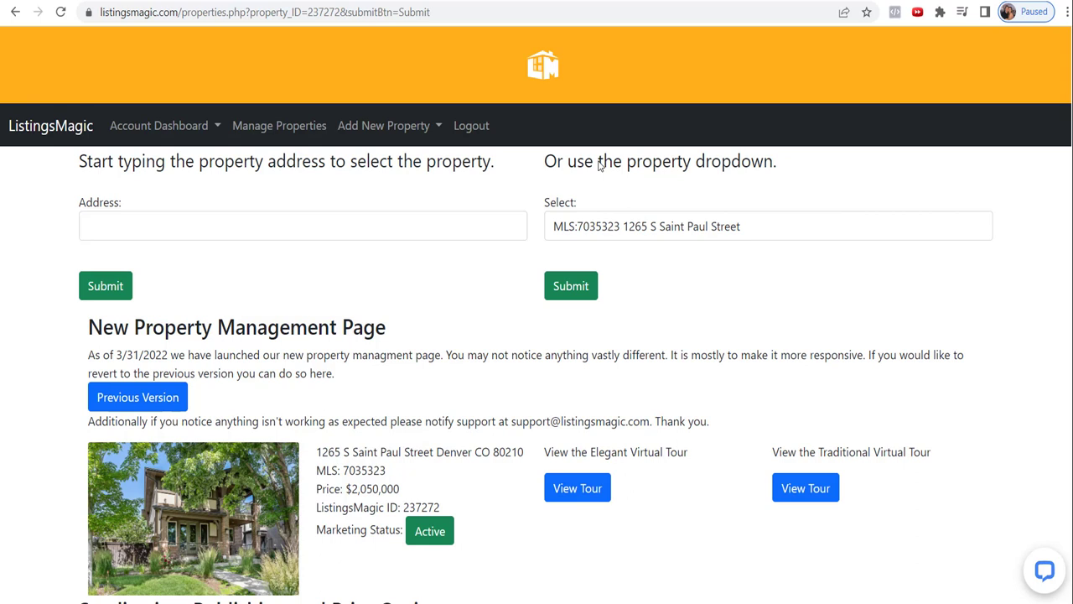
{"action": "scroll", "coordinate": [598, 163], "scroll_direction": "down", "scroll_amount": 2}
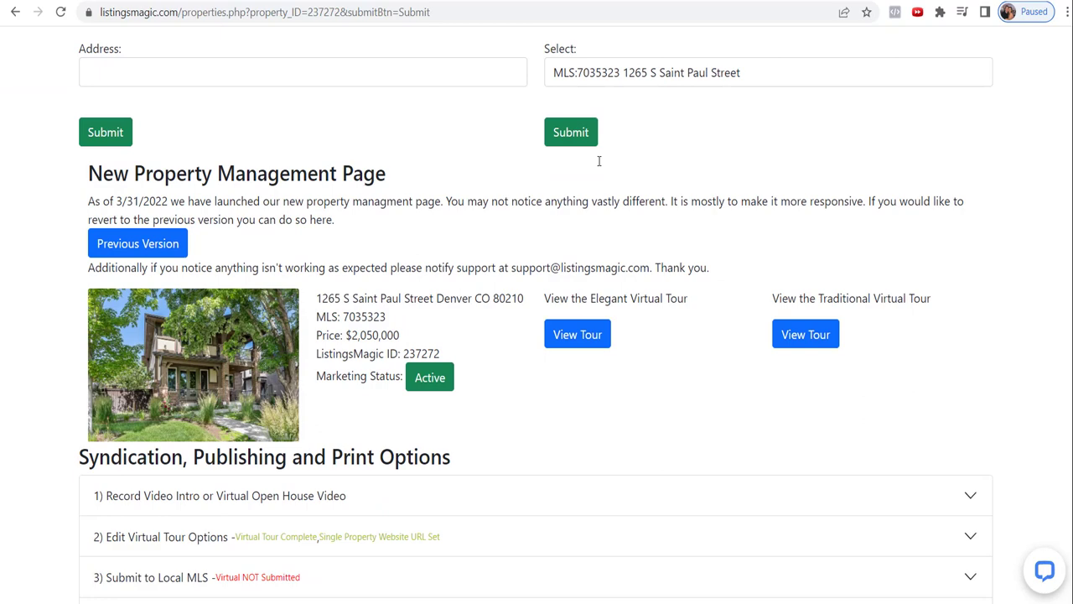
{"action": "scroll", "coordinate": [599, 161], "scroll_direction": "down", "scroll_amount": 2}
{"action": "scroll", "coordinate": [599, 161], "scroll_direction": "down", "scroll_amount": 3}
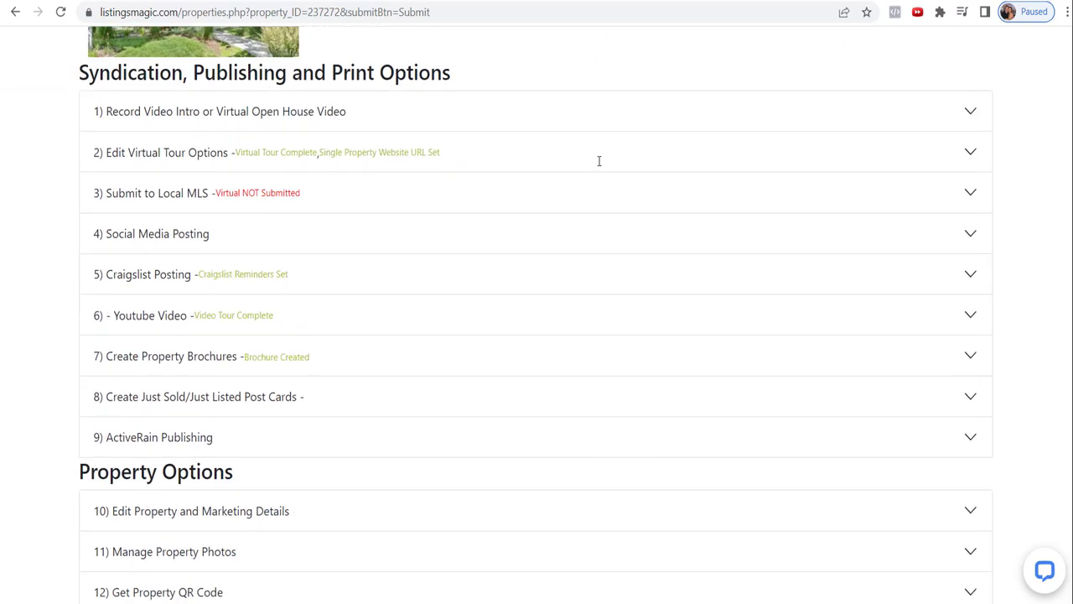
{"action": "scroll", "coordinate": [599, 161], "scroll_direction": "up", "scroll_amount": 7}
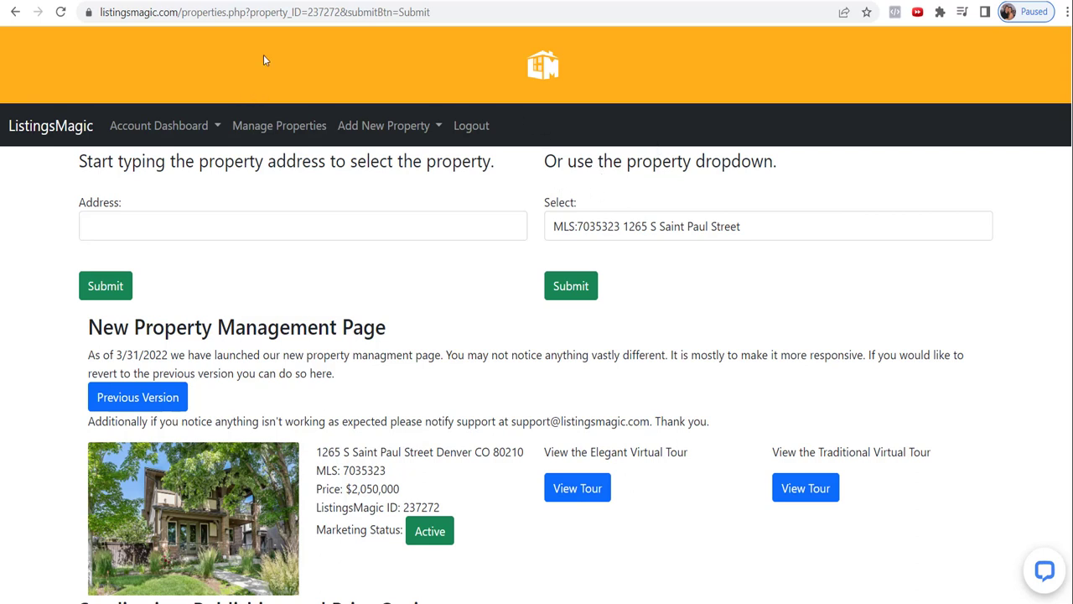
{"action": "left_click", "coordinate": [641, 228]}
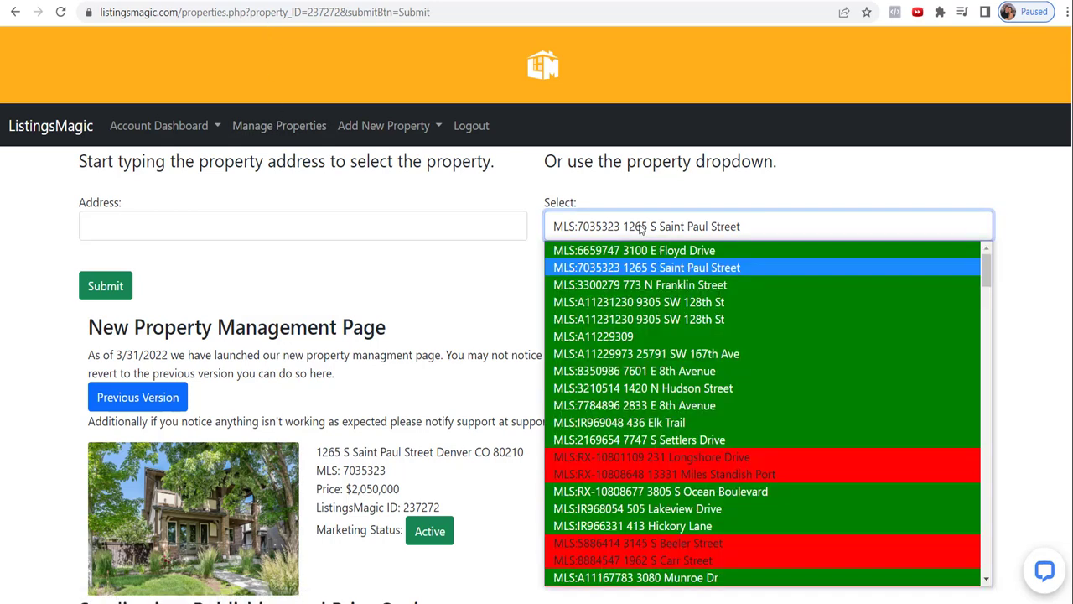
{"action": "left_click", "coordinate": [641, 228]}
{"action": "left_click", "coordinate": [250, 220]}
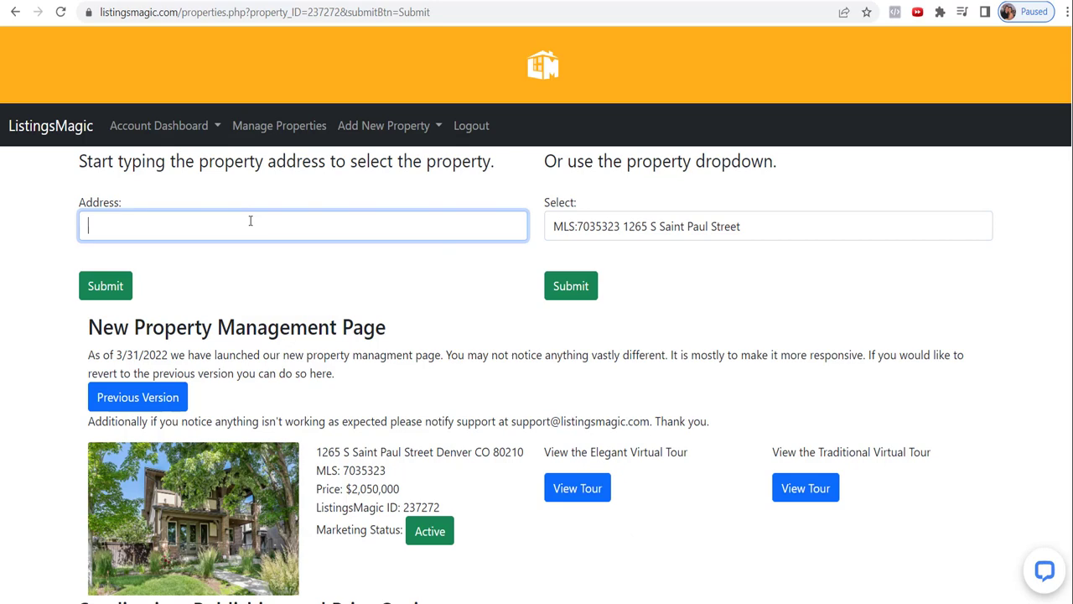
{"action": "scroll", "coordinate": [703, 282], "scroll_direction": "down", "scroll_amount": 5}
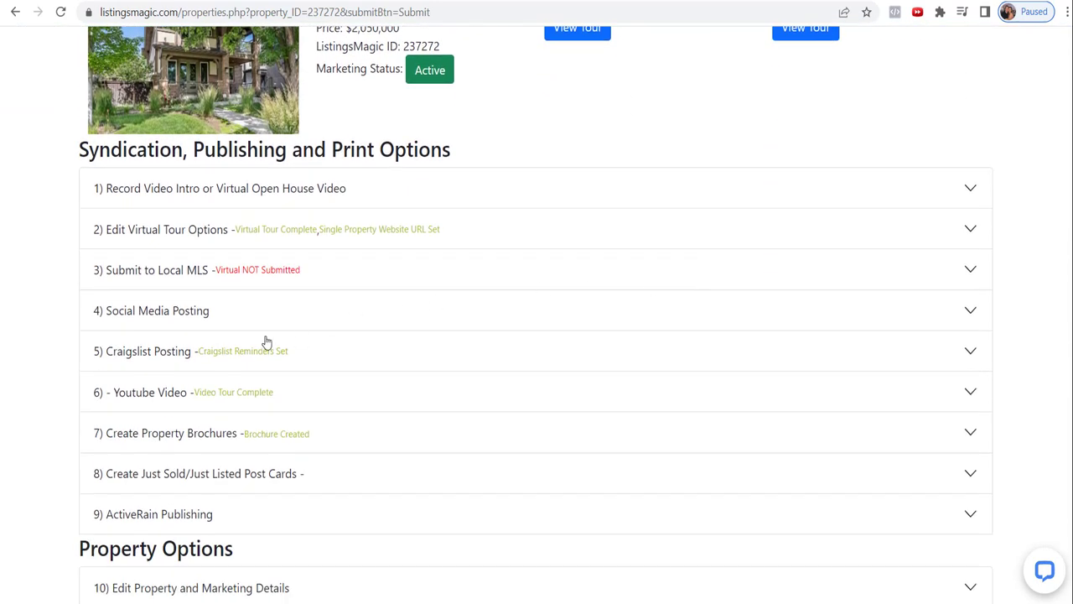
Expand '7) Create Property Brochures' and browse the available brochure templates
{"action": "left_click", "coordinate": [186, 440]}
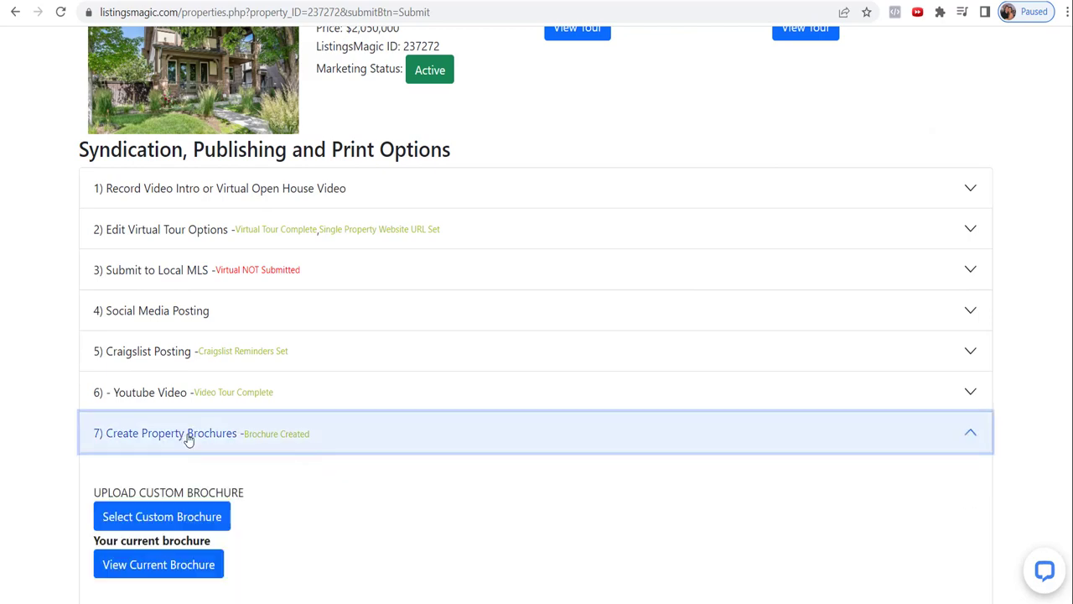
{"action": "scroll", "coordinate": [376, 323], "scroll_direction": "down", "scroll_amount": 3}
{"action": "scroll", "coordinate": [388, 362], "scroll_direction": "down", "scroll_amount": 2}
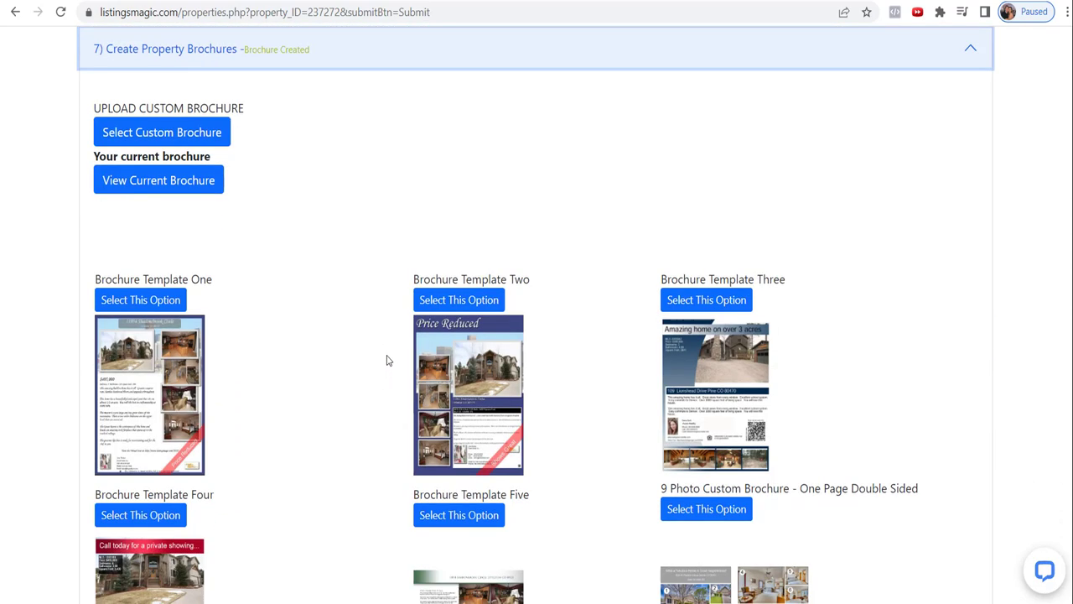
{"action": "scroll", "coordinate": [385, 359], "scroll_direction": "down", "scroll_amount": 1}
{"action": "scroll", "coordinate": [386, 358], "scroll_direction": "up", "scroll_amount": 2}
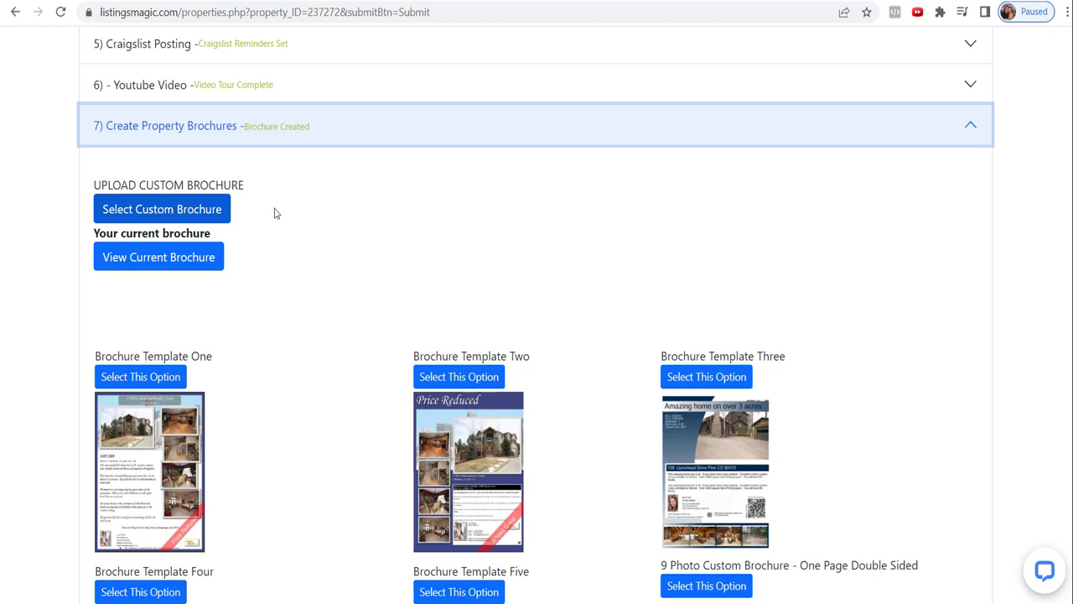
{"action": "scroll", "coordinate": [310, 283], "scroll_direction": "down", "scroll_amount": 1}
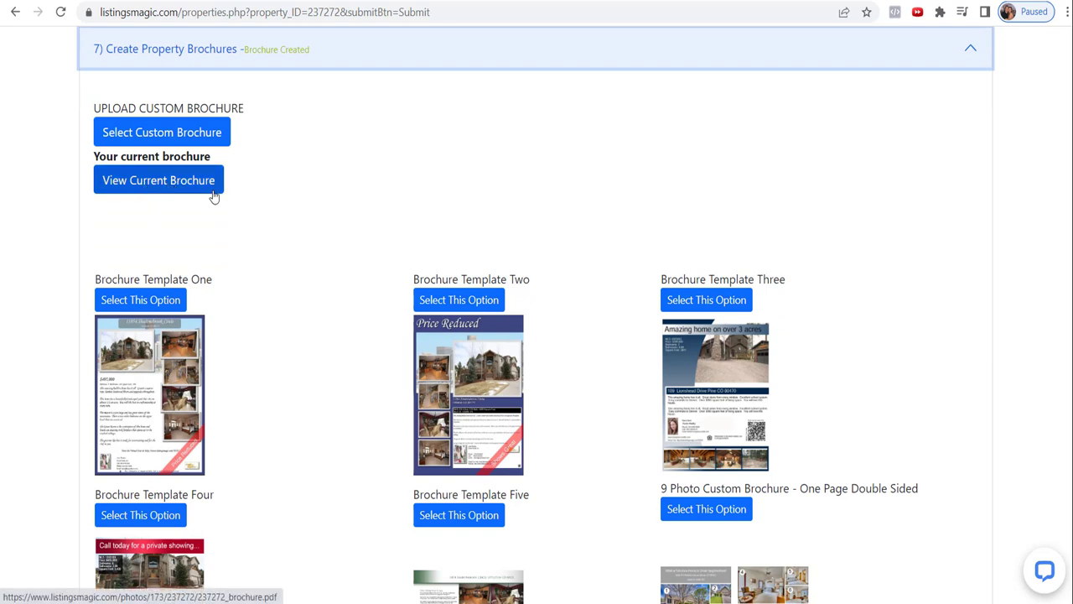
{"action": "scroll", "coordinate": [285, 222], "scroll_direction": "down", "scroll_amount": 1}
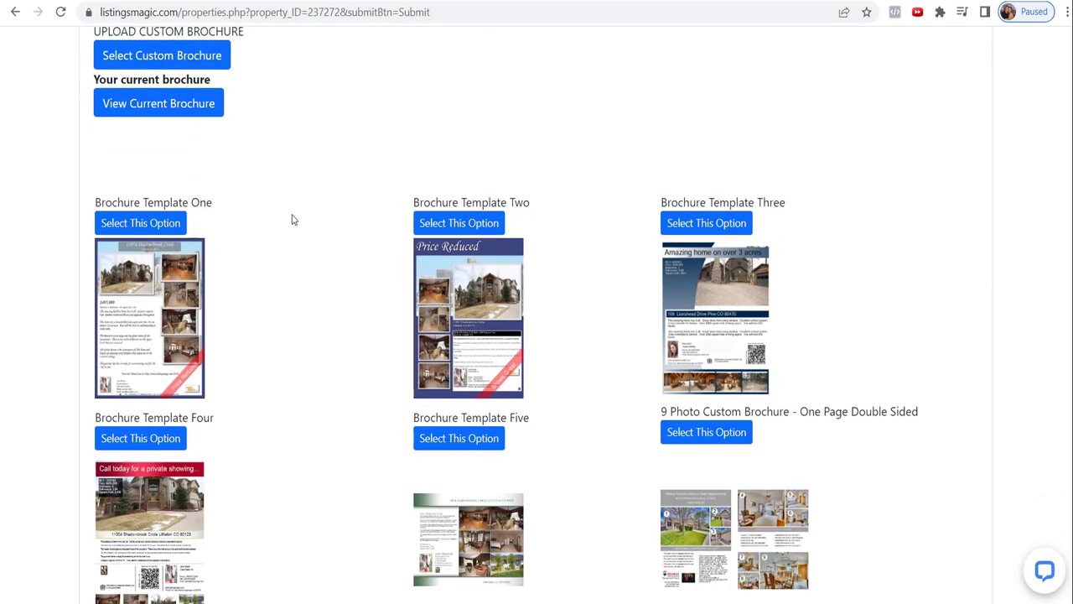
{"action": "scroll", "coordinate": [341, 215], "scroll_direction": "down", "scroll_amount": 5}
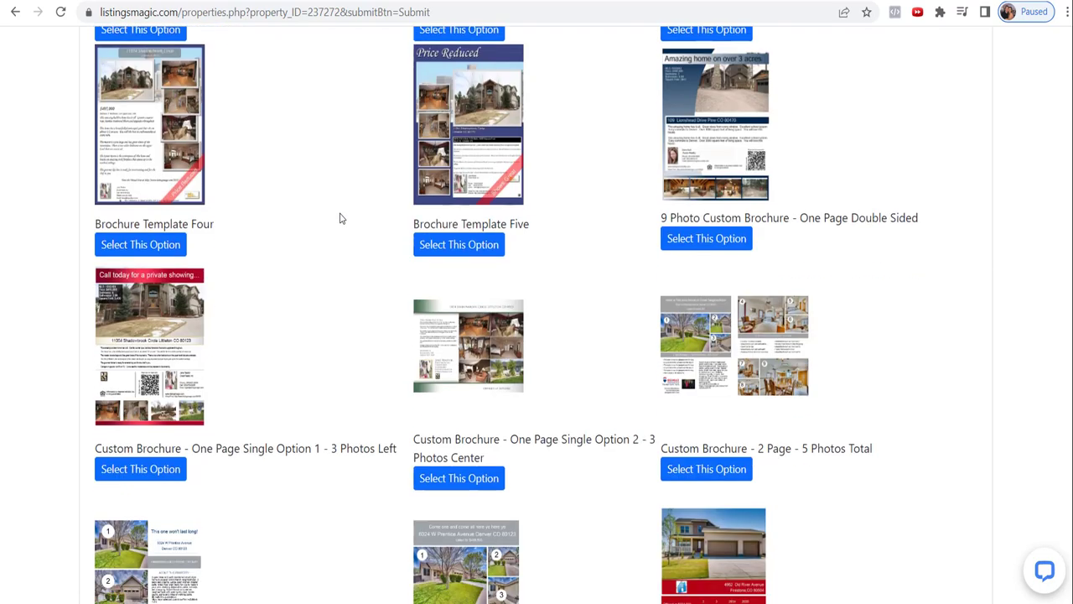
{"action": "scroll", "coordinate": [340, 218], "scroll_direction": "down", "scroll_amount": 5}
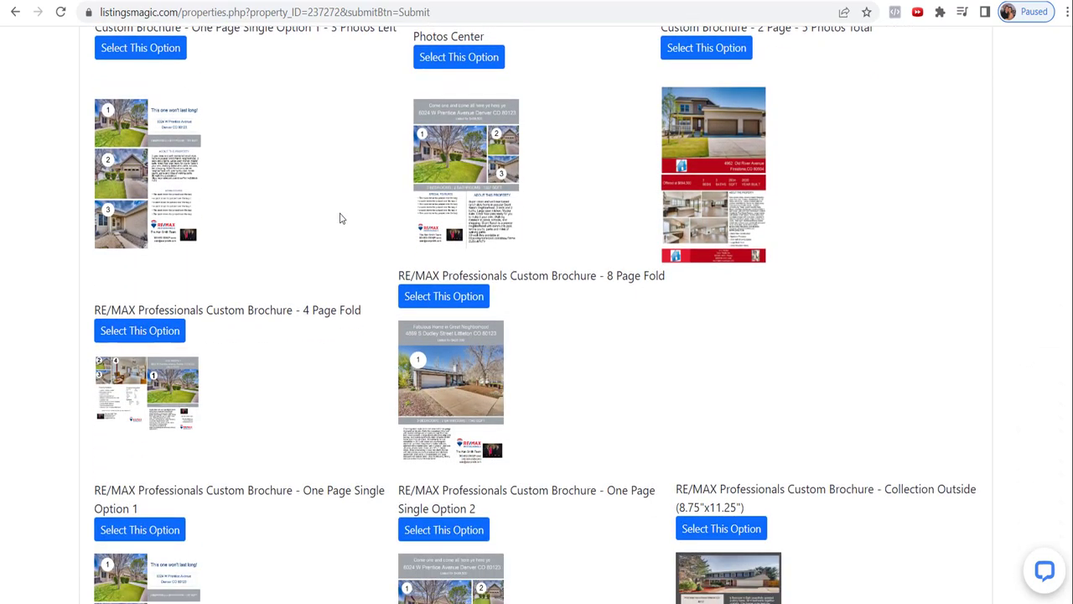
{"action": "scroll", "coordinate": [341, 218], "scroll_direction": "down", "scroll_amount": 4}
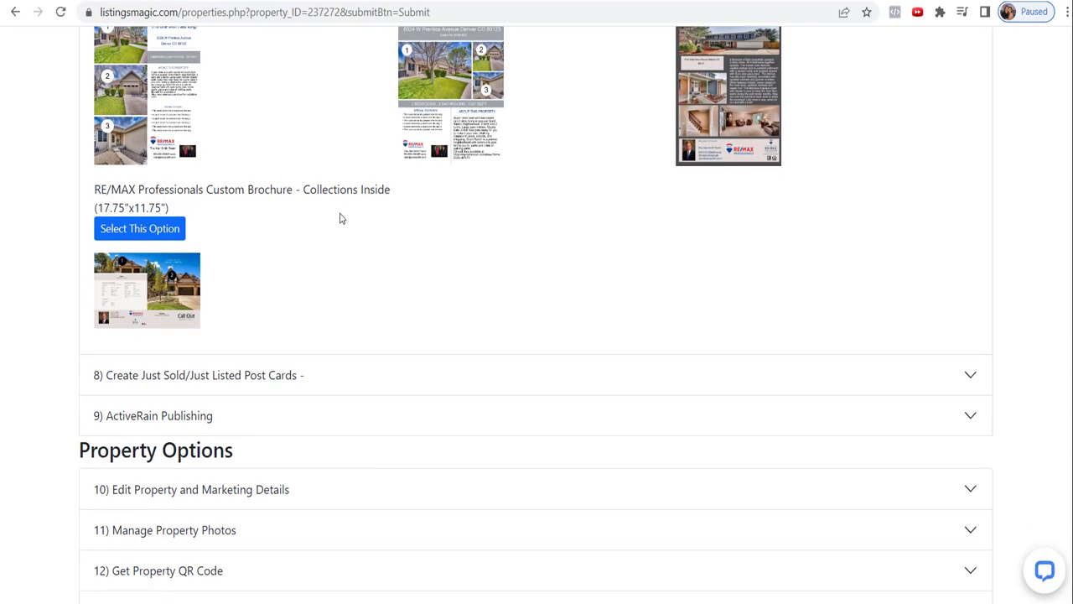
{"action": "scroll", "coordinate": [343, 262], "scroll_direction": "up", "scroll_amount": 13}
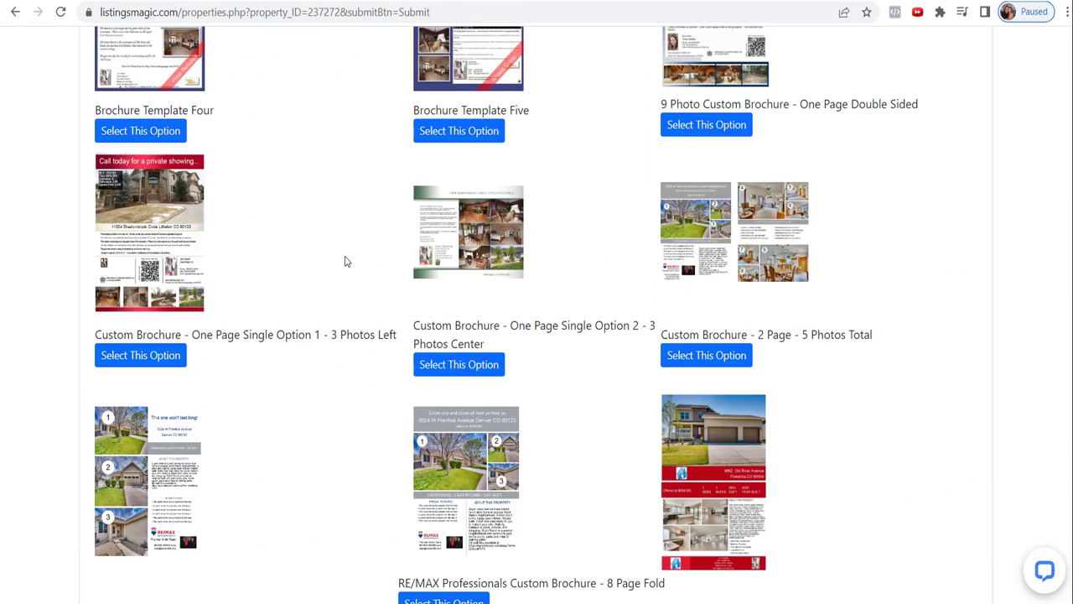
{"action": "scroll", "coordinate": [344, 261], "scroll_direction": "down", "scroll_amount": 1}
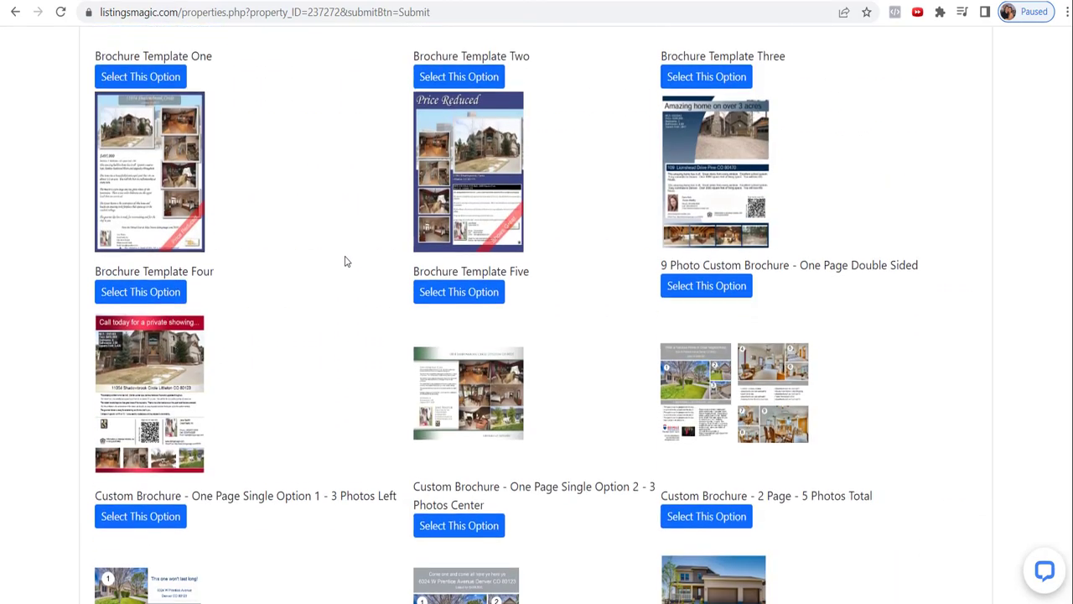
Select the Custom Brochure - 2 Page - 5 Photos Total template, keeping the current main photo
{"action": "left_click", "coordinate": [707, 509]}
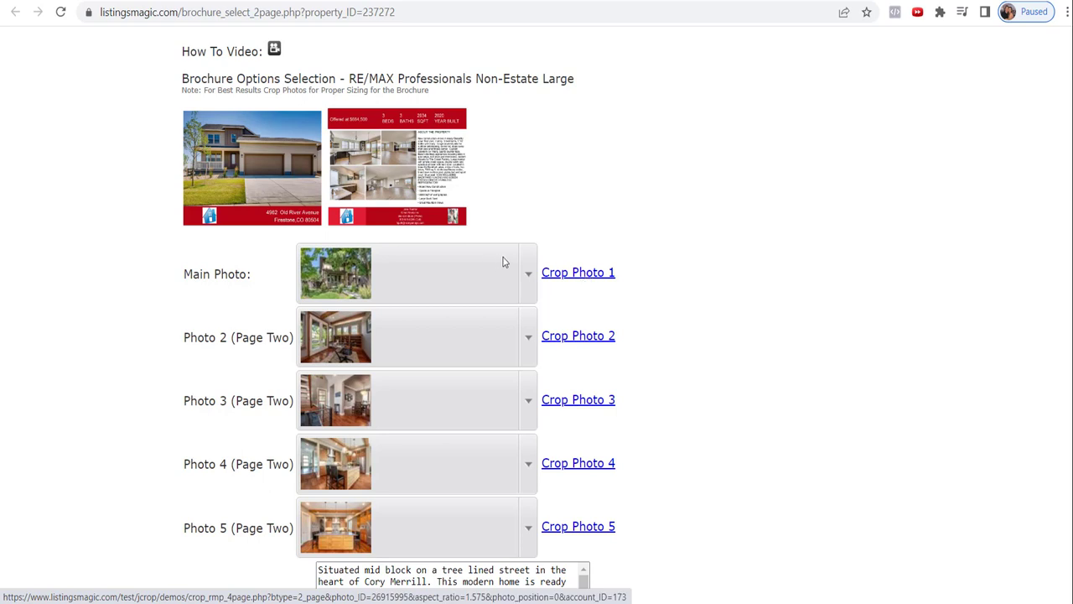
{"action": "left_click", "coordinate": [527, 276]}
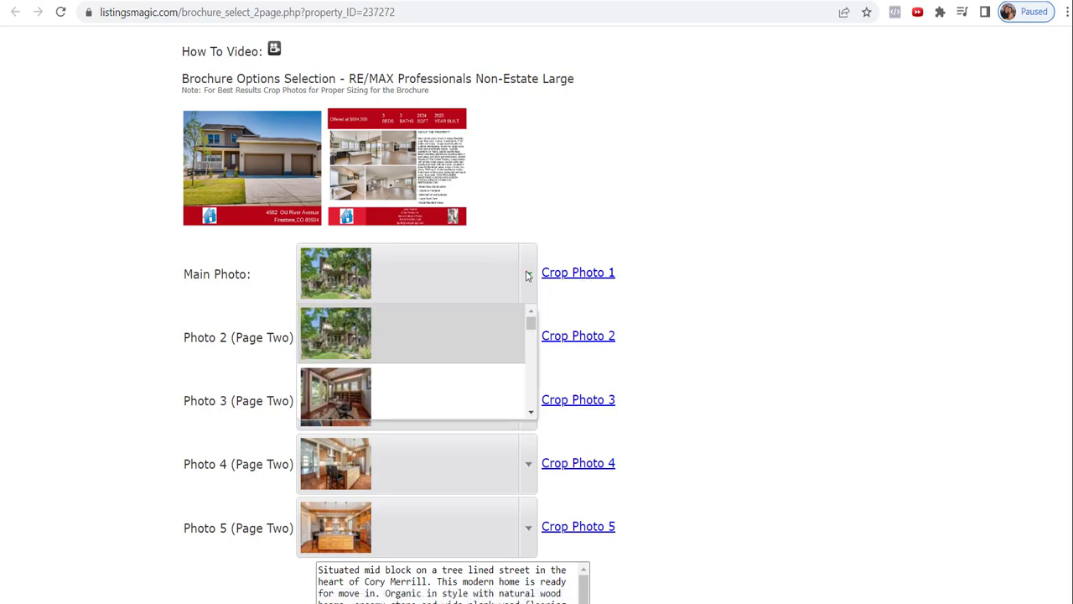
{"action": "scroll", "coordinate": [507, 315], "scroll_direction": "down", "scroll_amount": 3}
{"action": "scroll", "coordinate": [507, 315], "scroll_direction": "up", "scroll_amount": 3}
{"action": "left_click", "coordinate": [706, 241]}
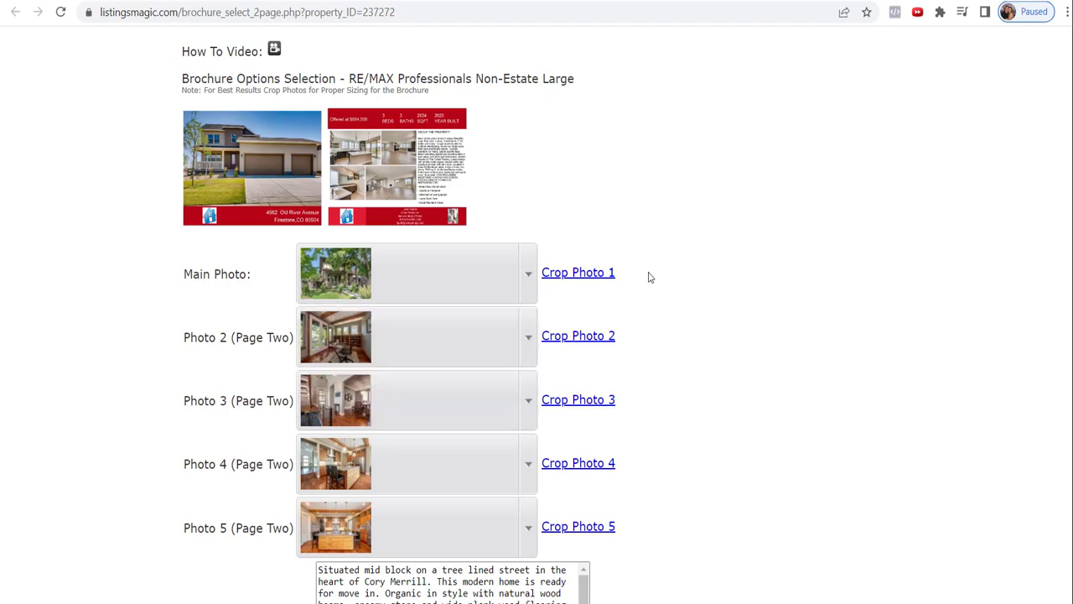
Crop Photo 1, the exterior shot, to almost the entire house and garden
{"action": "left_click", "coordinate": [578, 277]}
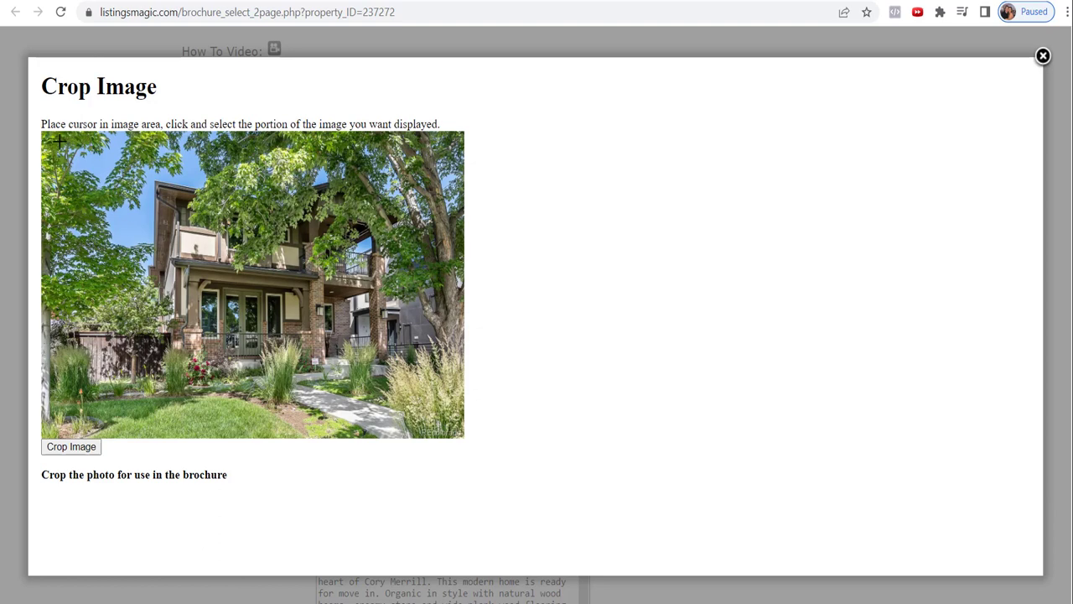
{"action": "left_click_drag", "start_coordinate": [58, 139], "coordinate": [316, 419]}
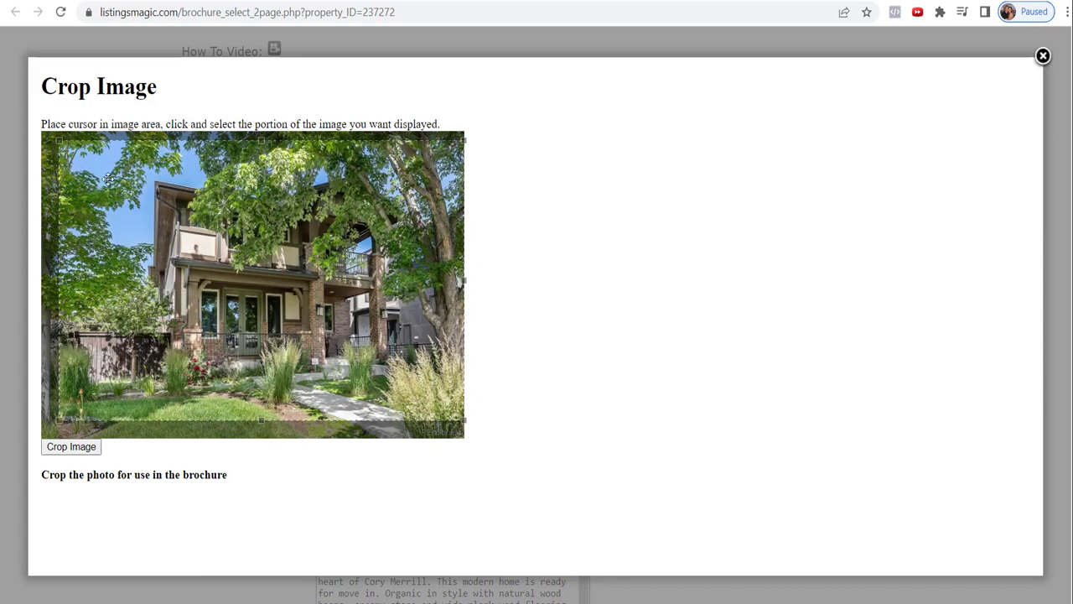
{"action": "left_click_drag", "start_coordinate": [66, 144], "coordinate": [33, 132]}
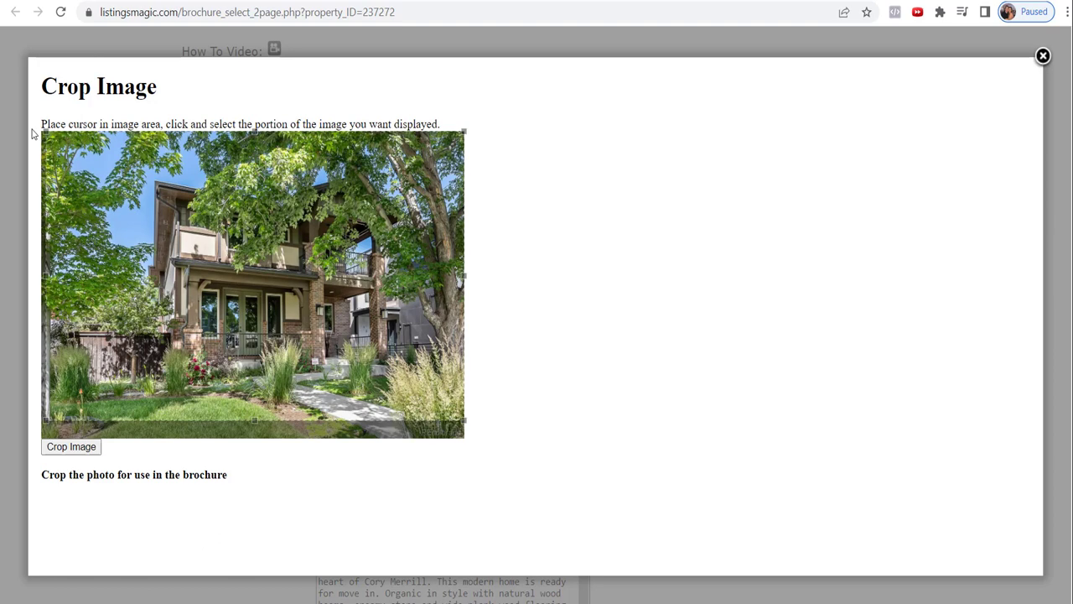
{"action": "left_click", "coordinate": [378, 424]}
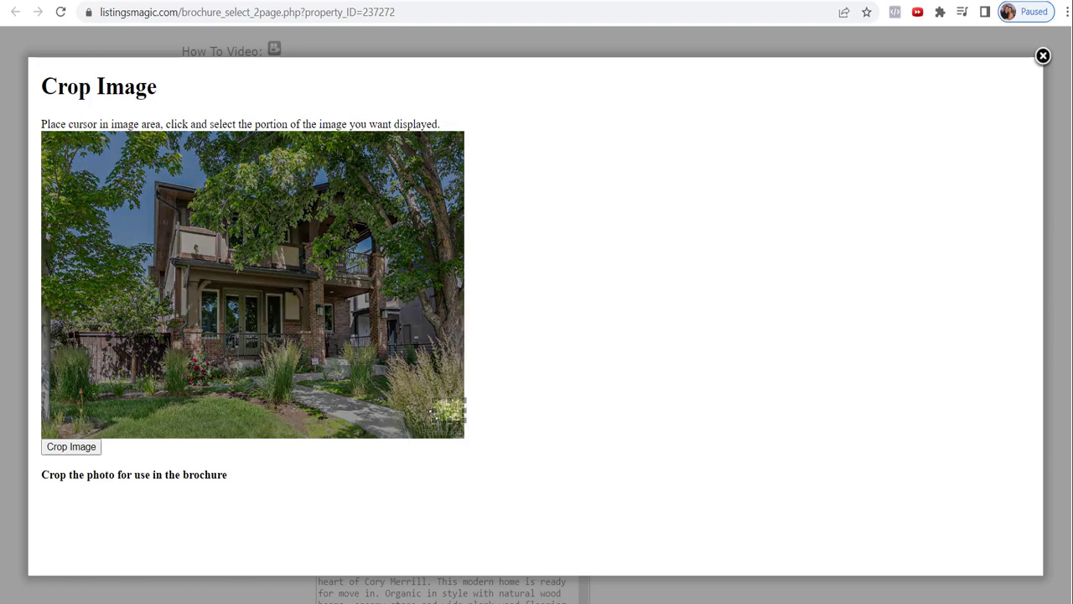
{"action": "left_click_drag", "start_coordinate": [447, 412], "coordinate": [424, 421]}
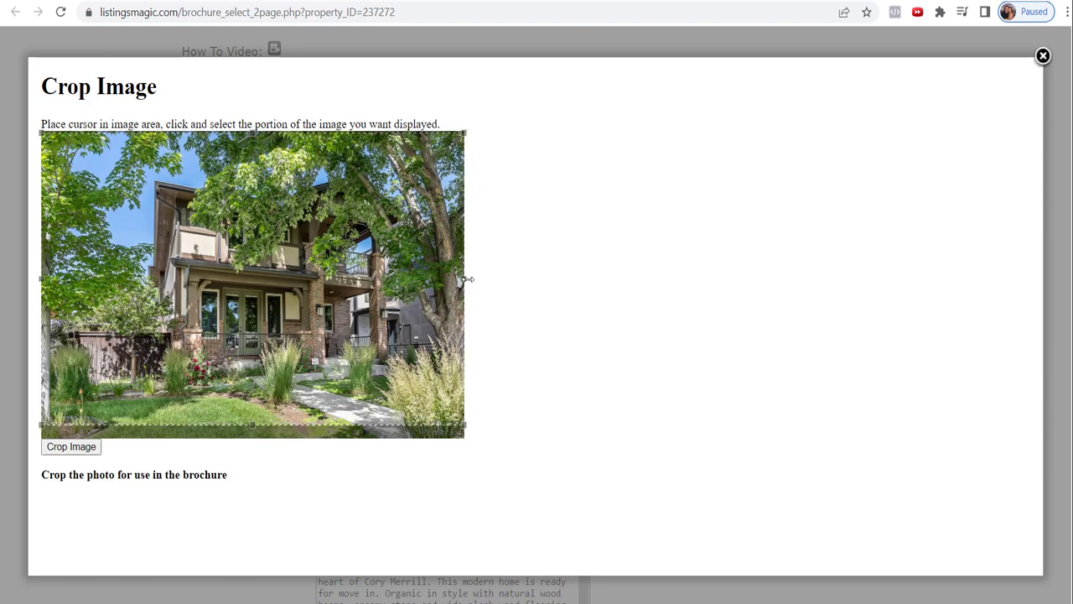
{"action": "left_click", "coordinate": [81, 447]}
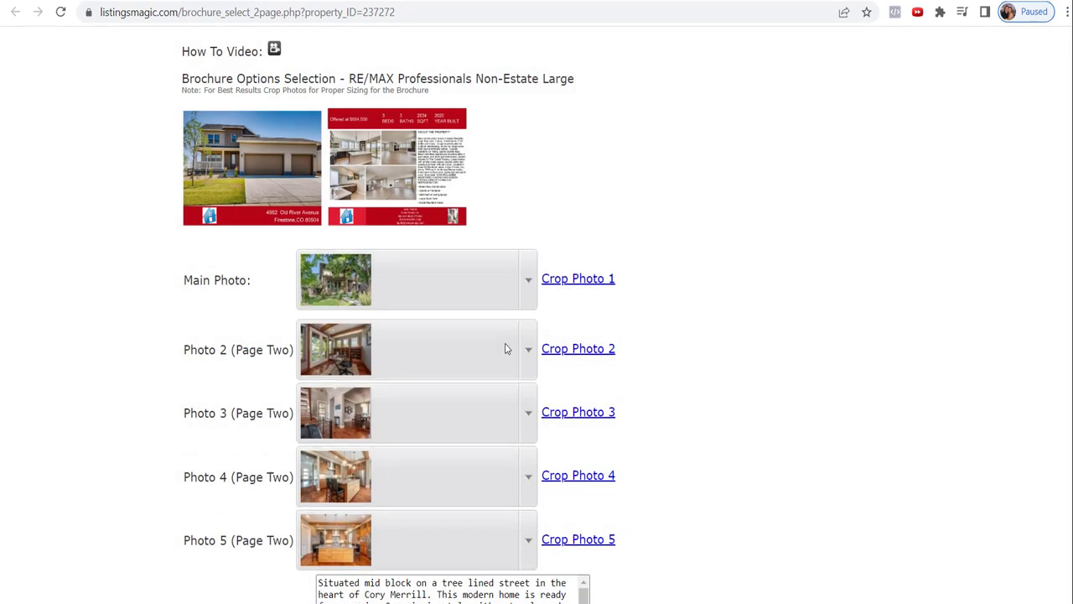
Crop Photo 2 to most of the study and Photo 3 to a square toward the dining room
{"action": "left_click", "coordinate": [583, 349]}
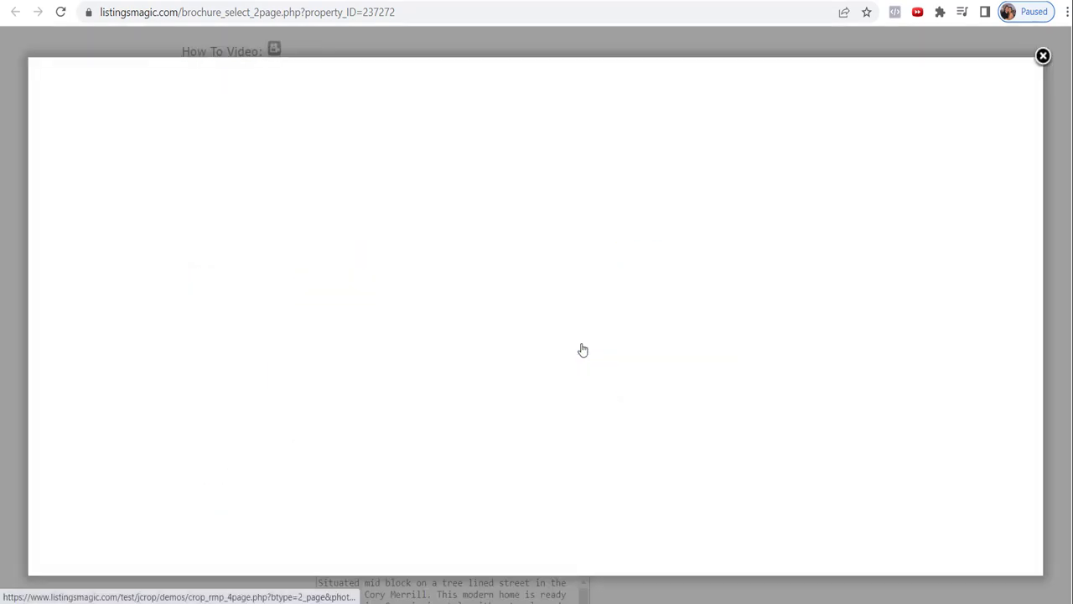
{"action": "left_click_drag", "start_coordinate": [51, 136], "coordinate": [464, 416]}
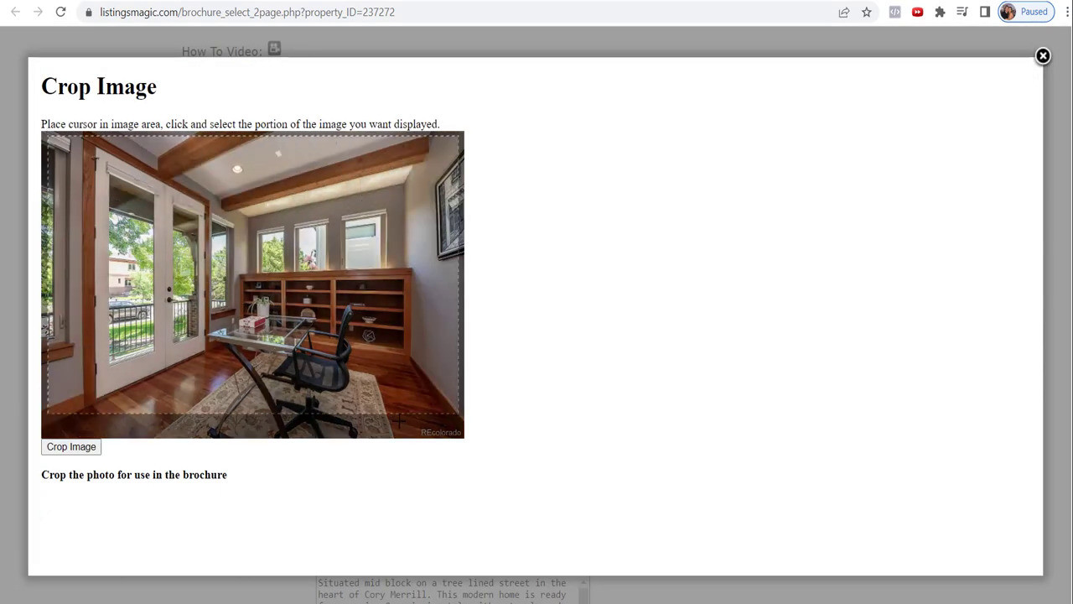
{"action": "left_click", "coordinate": [71, 447]}
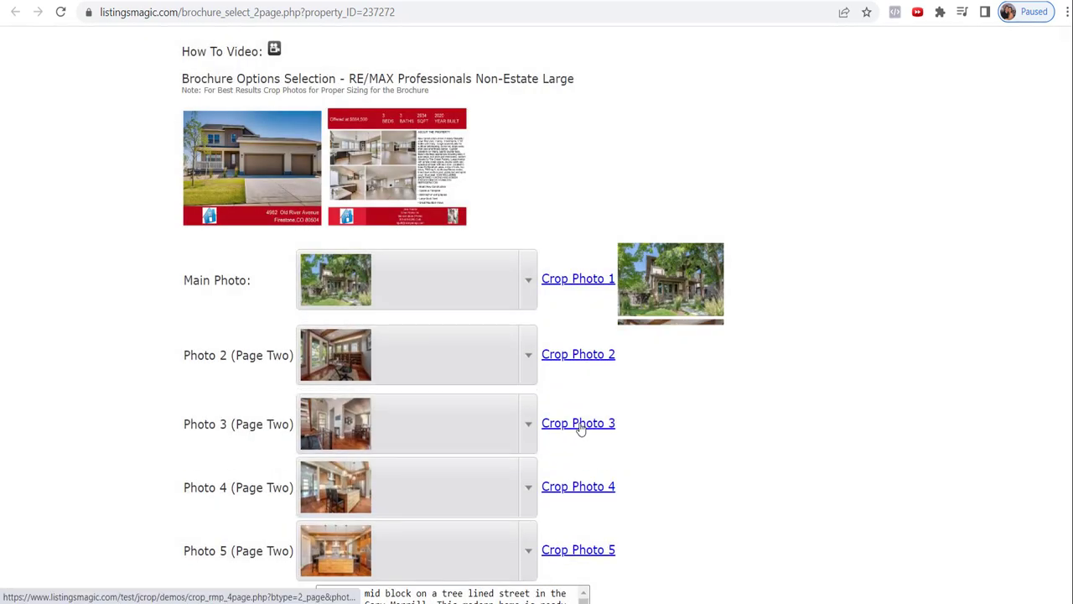
{"action": "left_click", "coordinate": [577, 429]}
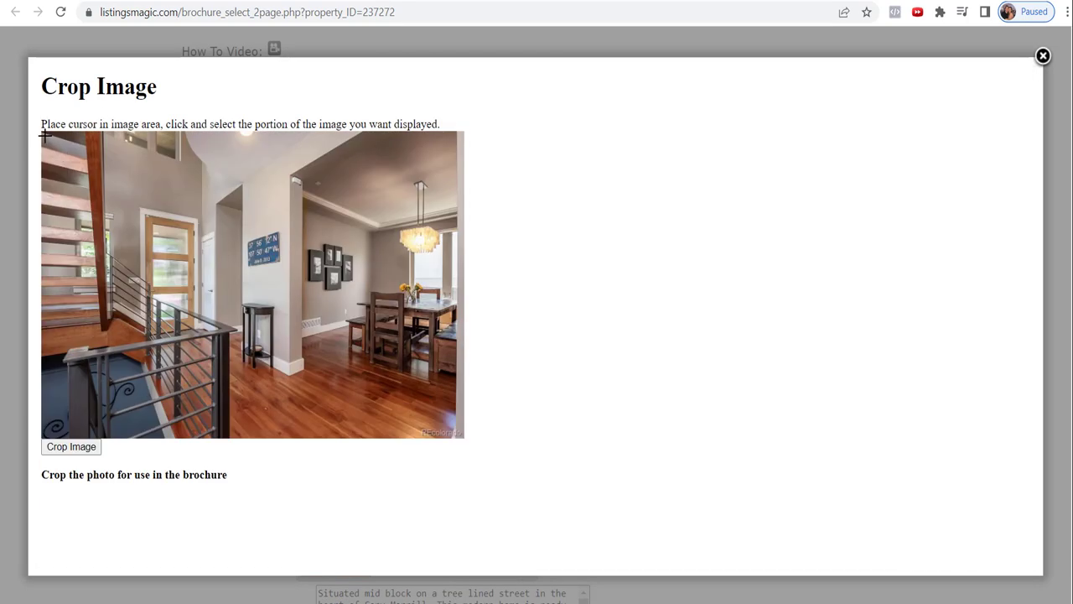
{"action": "left_click_drag", "start_coordinate": [44, 134], "coordinate": [349, 299]}
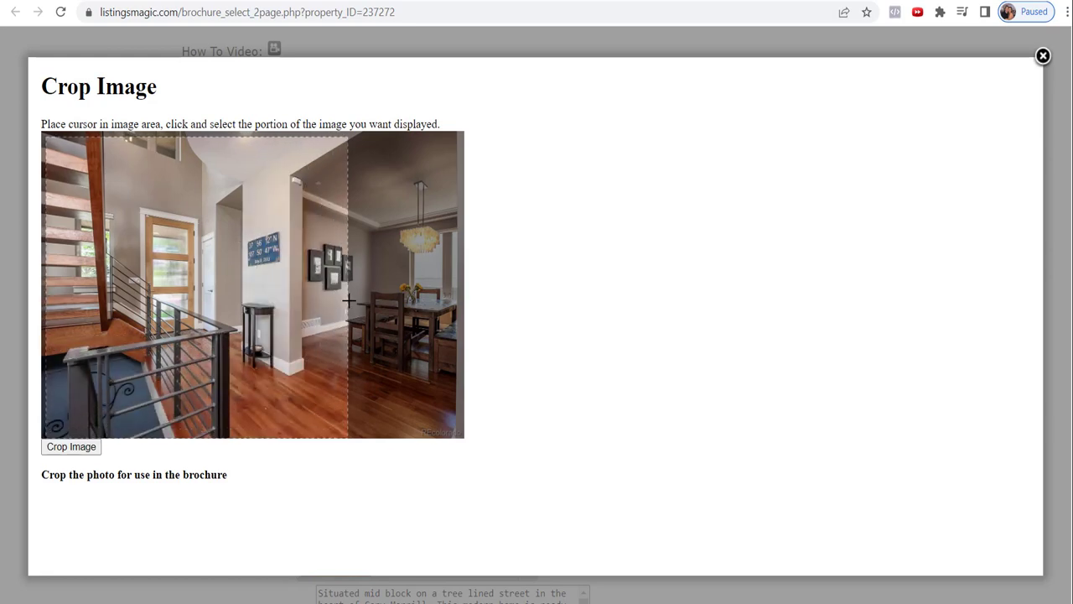
{"action": "mouse_move", "coordinate": [218, 272]}
{"action": "left_mouse_down"}
{"action": "mouse_move", "coordinate": [336, 270]}
{"action": "mouse_move", "coordinate": [226, 258]}
{"action": "left_mouse_up"}
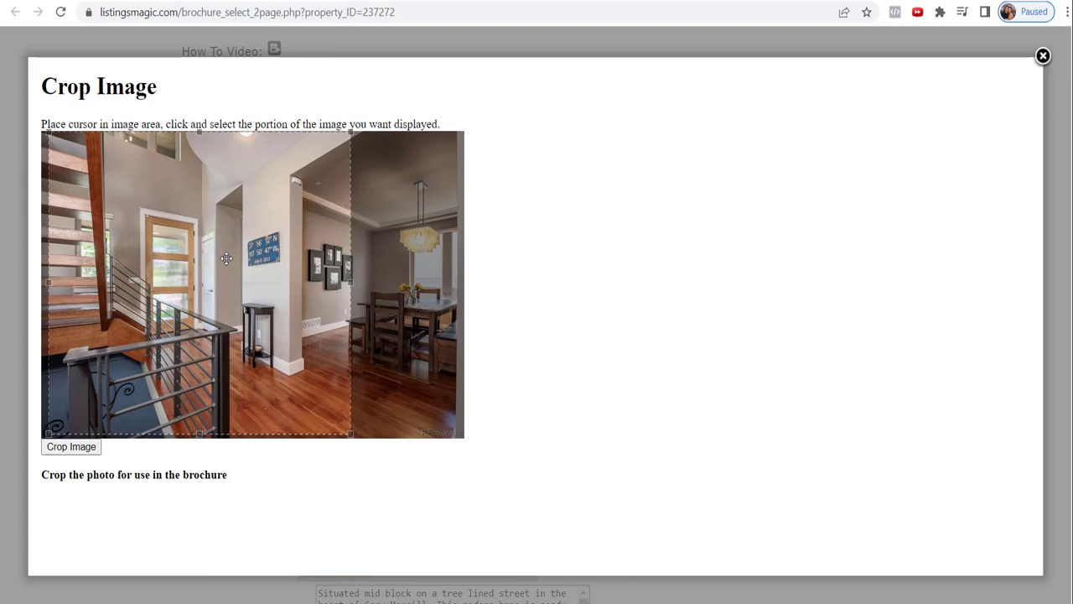
{"action": "left_click", "coordinate": [72, 447]}
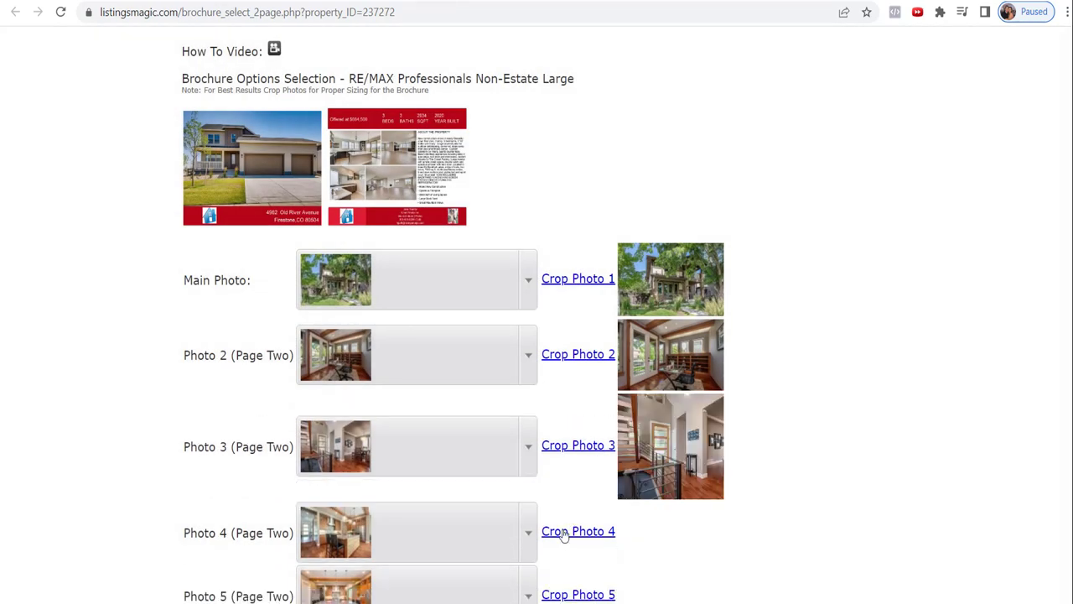
Crop Photo 4, the kitchen, with the island centred in the frame
{"action": "left_click", "coordinate": [571, 533]}
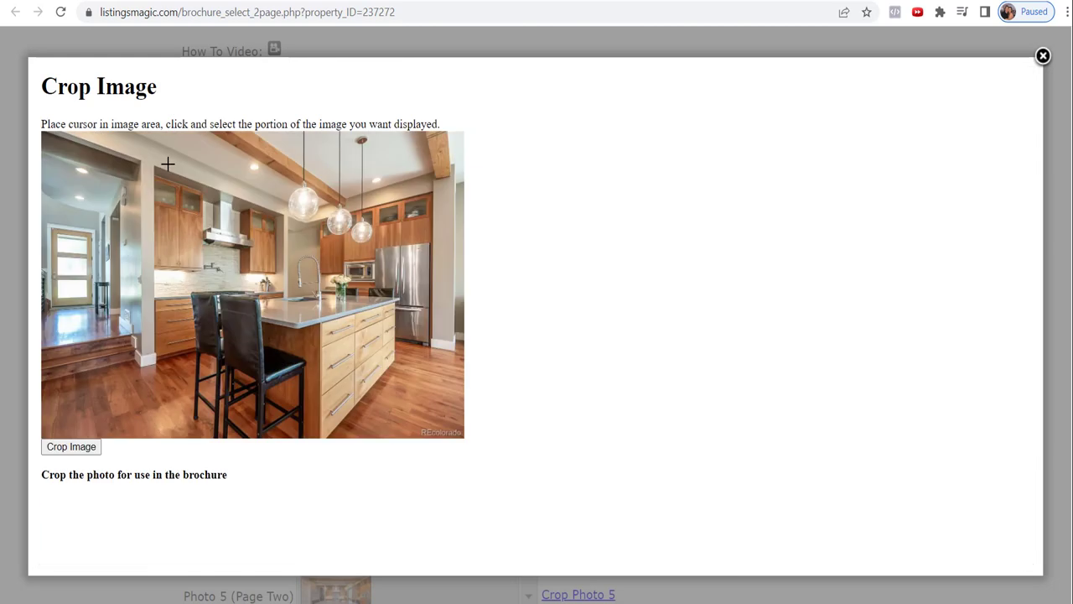
{"action": "left_click_drag", "start_coordinate": [42, 134], "coordinate": [346, 437]}
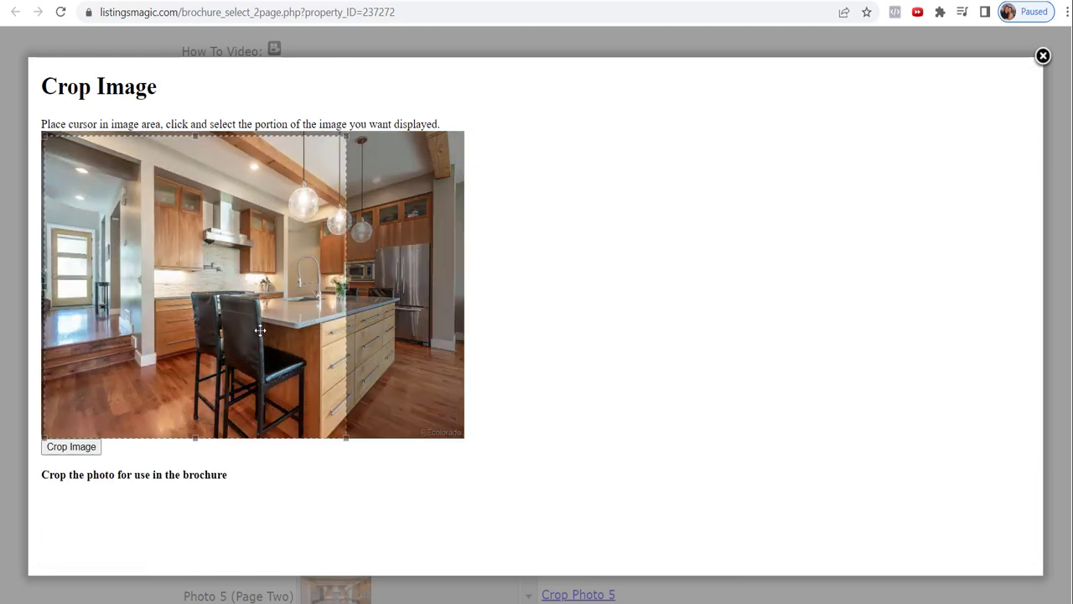
{"action": "left_click_drag", "start_coordinate": [259, 340], "coordinate": [332, 344]}
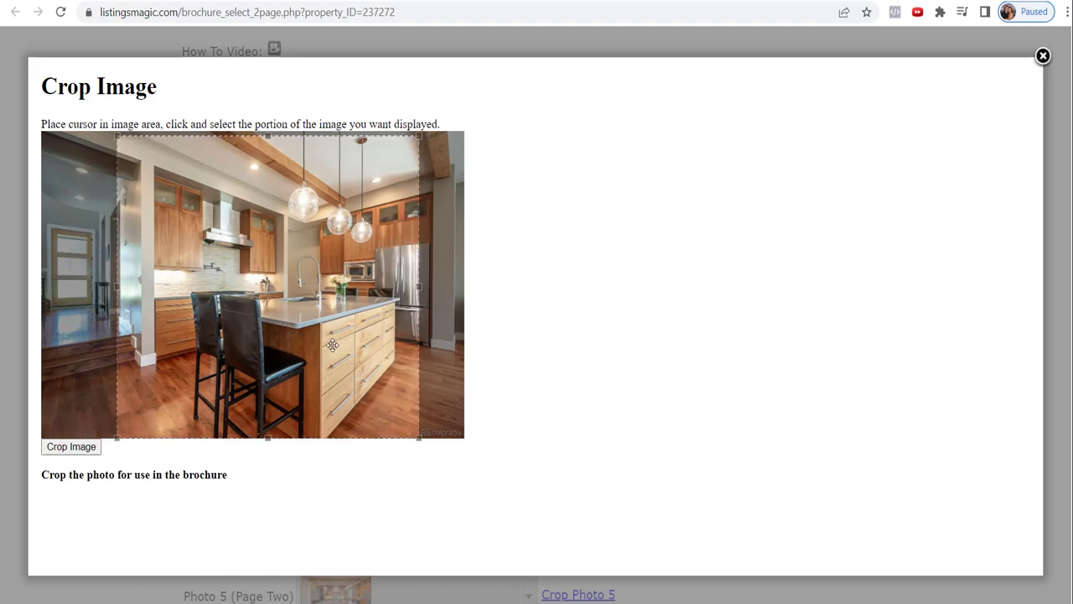
{"action": "left_click_drag", "start_coordinate": [120, 140], "coordinate": [110, 134]}
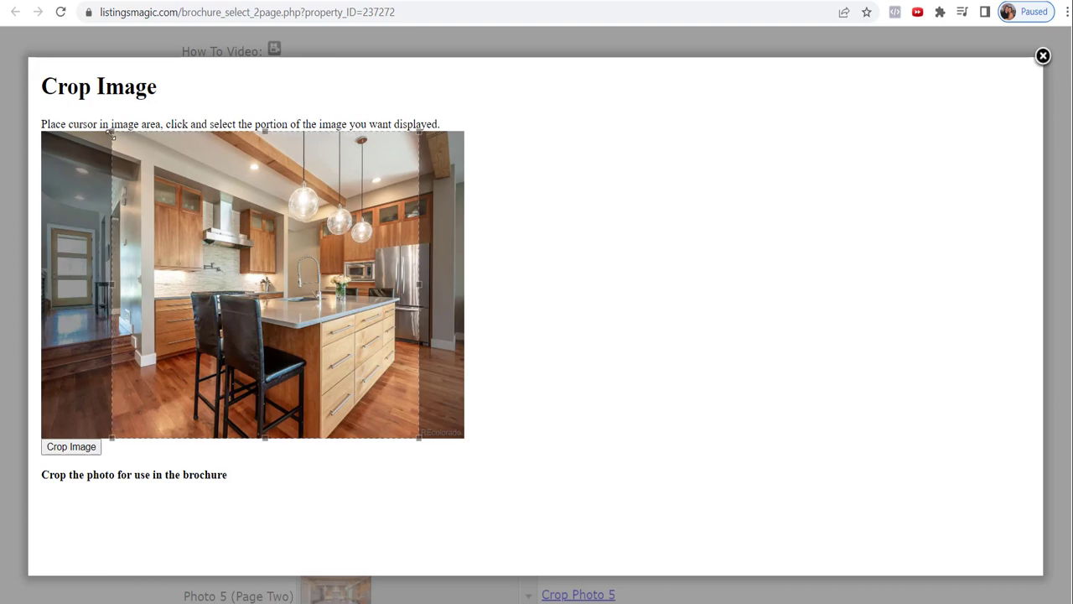
{"action": "left_click", "coordinate": [72, 449]}
{"action": "scroll", "coordinate": [551, 366], "scroll_direction": "down", "scroll_amount": 4}
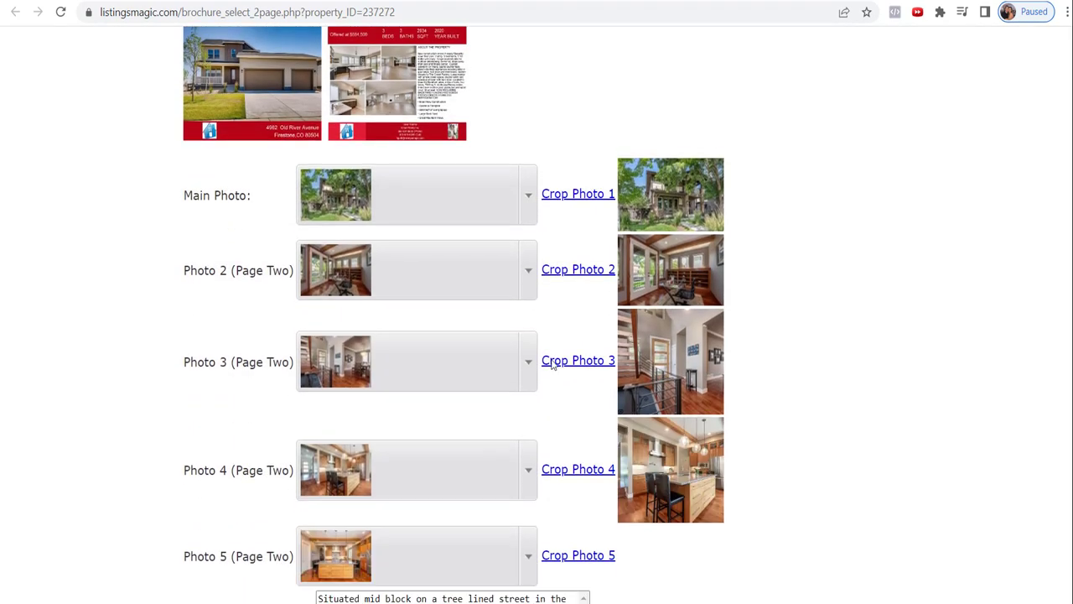
Replace Photo 5 with a front exterior shot of the house
{"action": "left_click", "coordinate": [580, 338]}
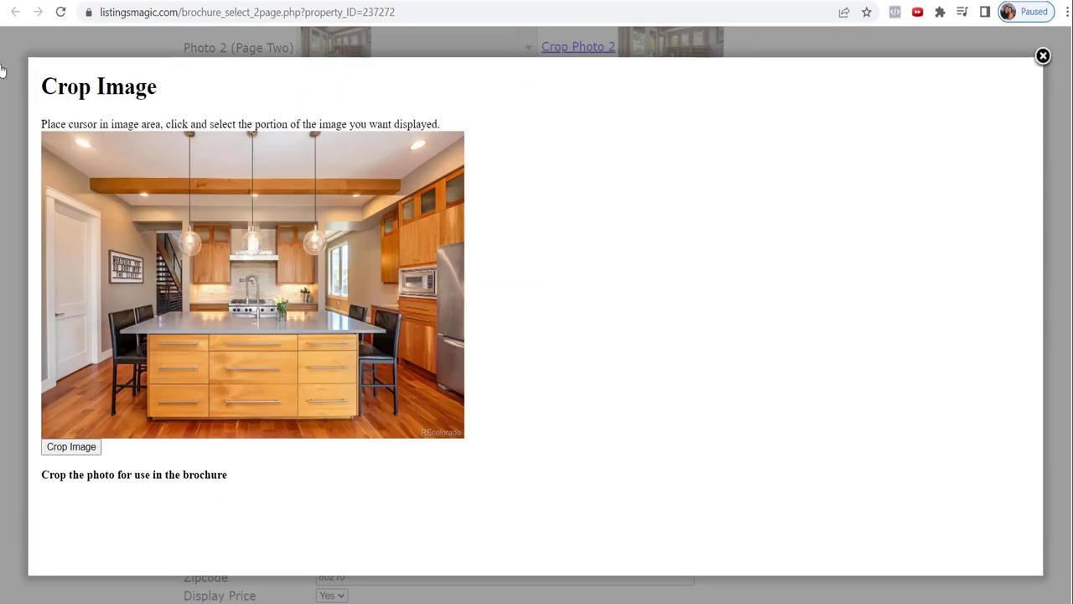
{"action": "left_click", "coordinate": [7, 70]}
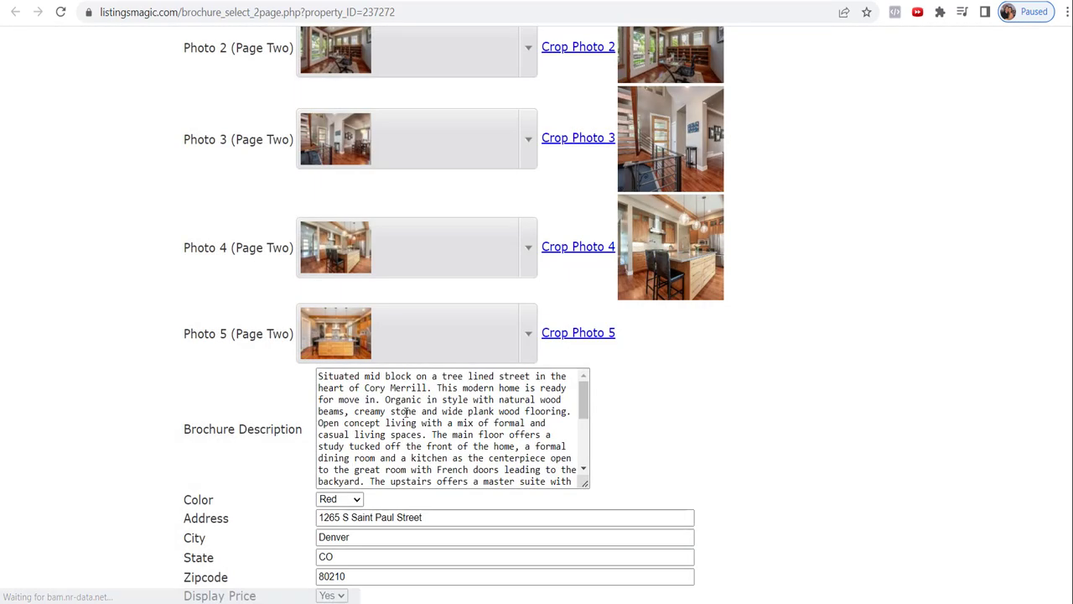
{"action": "left_click", "coordinate": [534, 333]}
{"action": "scroll", "coordinate": [532, 385], "scroll_direction": "down", "scroll_amount": 3}
{"action": "left_click_drag", "start_coordinate": [532, 390], "coordinate": [378, 466]}
{"action": "left_click", "coordinate": [345, 449]}
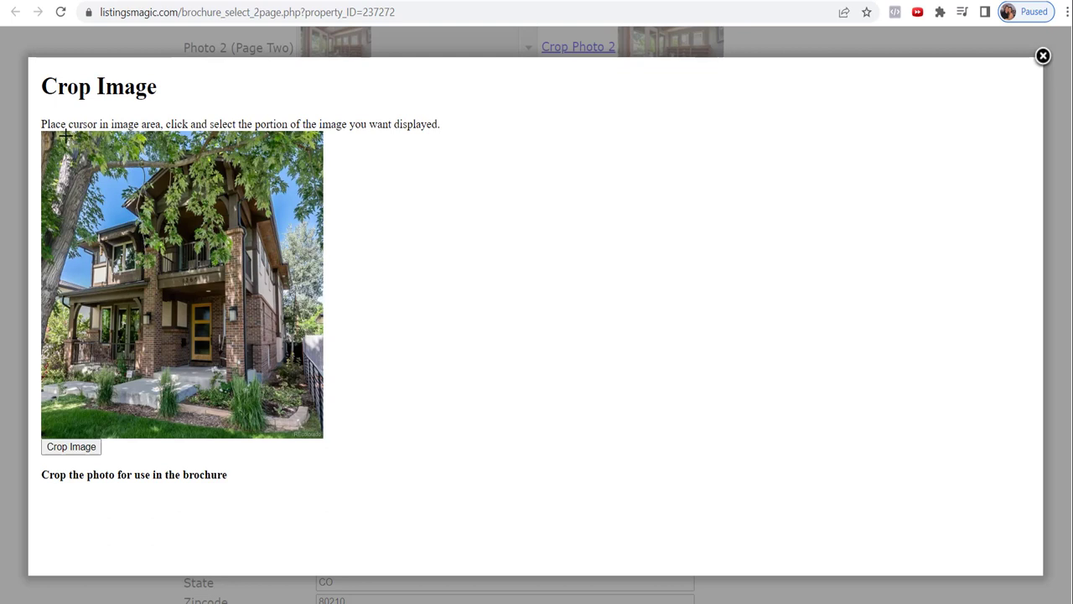
Crop the new Photo 5 to the upper portion of the house
{"action": "left_click_drag", "start_coordinate": [42, 134], "coordinate": [324, 325]}
{"action": "left_click_drag", "start_coordinate": [190, 305], "coordinate": [190, 319]}
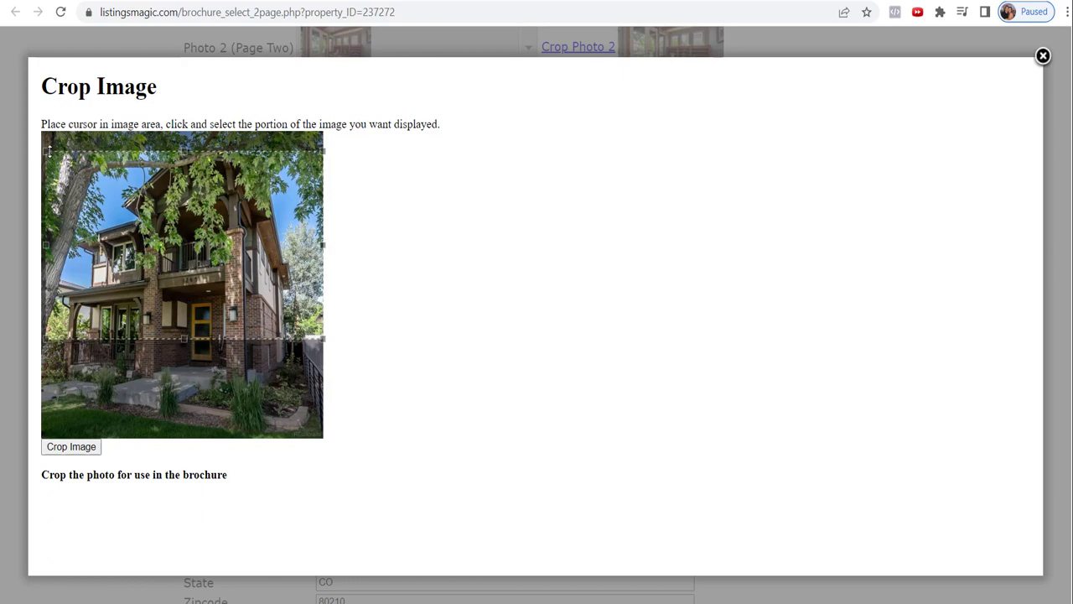
{"action": "left_click_drag", "start_coordinate": [34, 145], "coordinate": [151, 337]}
{"action": "left_click_drag", "start_coordinate": [44, 214], "coordinate": [36, 169]}
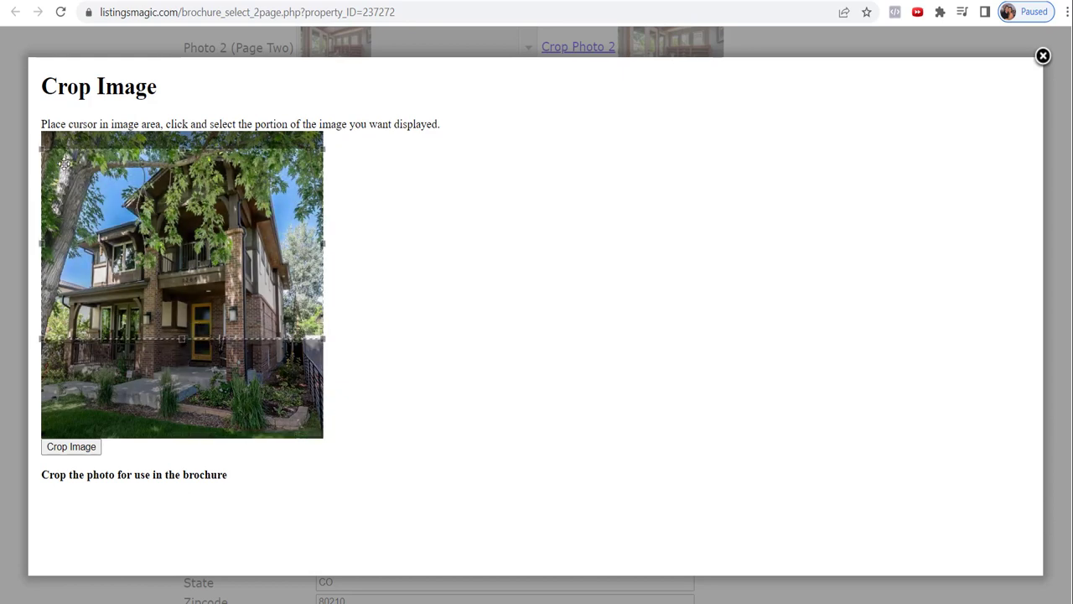
{"action": "left_click", "coordinate": [70, 445]}
{"action": "left_click", "coordinate": [71, 445]}
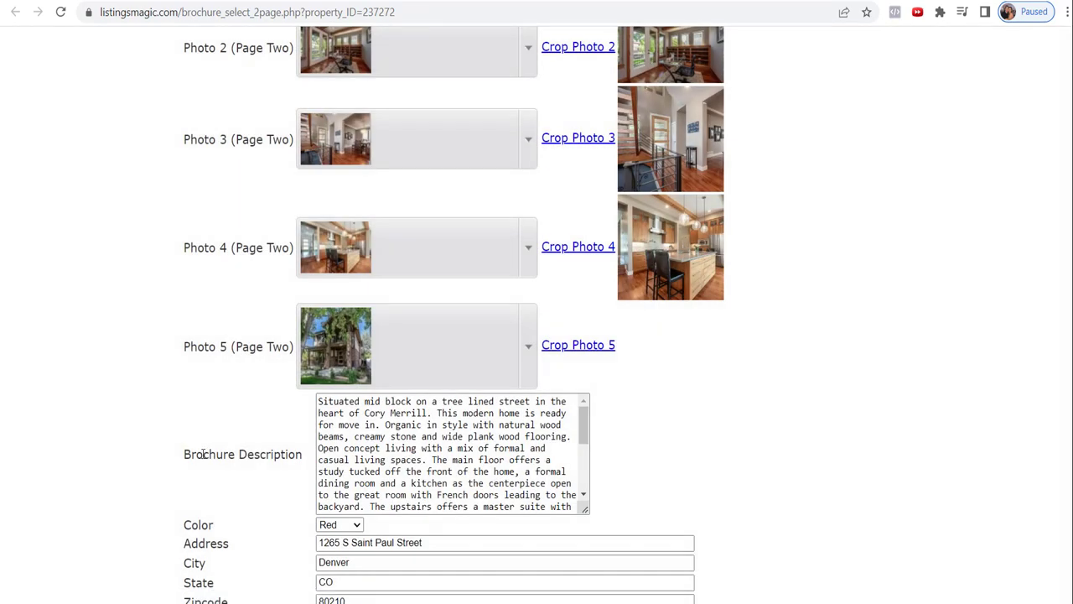
Set the brochure colour to Green
{"action": "scroll", "coordinate": [638, 490], "scroll_direction": "down", "scroll_amount": 5}
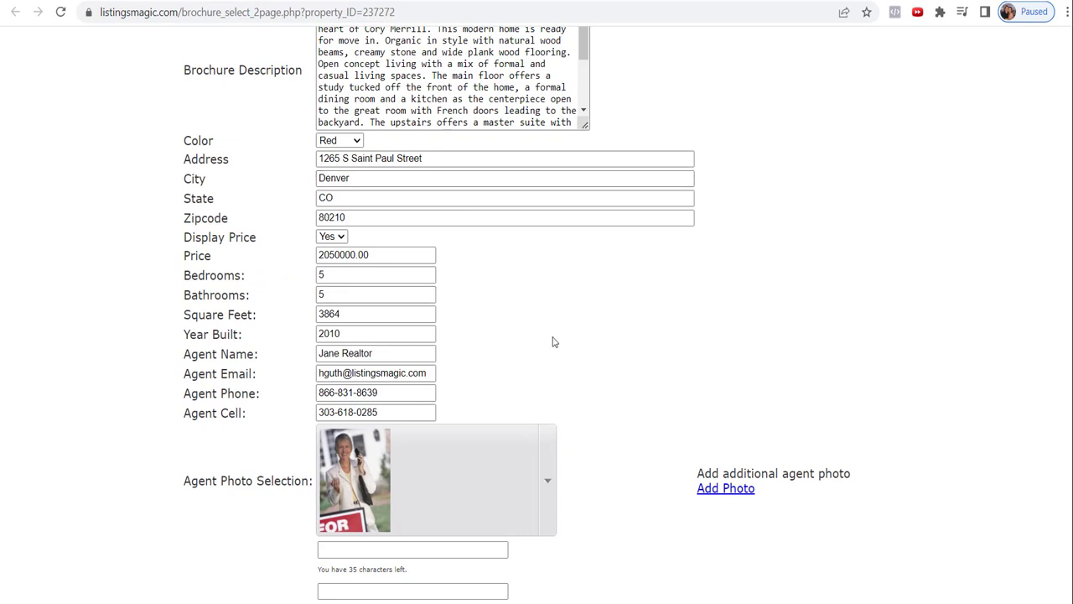
{"action": "left_click", "coordinate": [334, 145]}
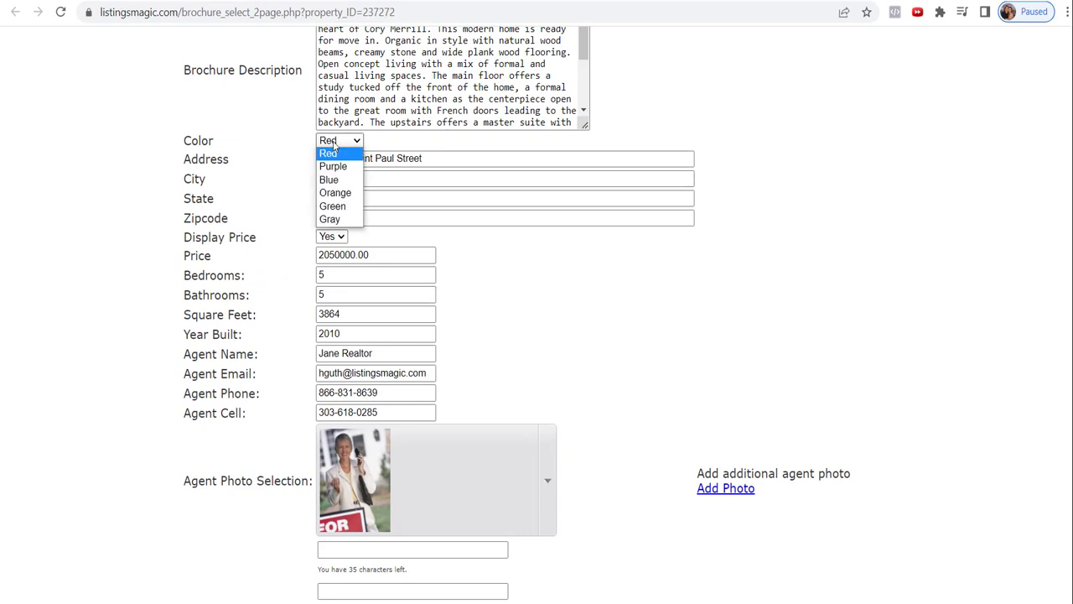
{"action": "left_click", "coordinate": [332, 207]}
{"action": "scroll", "coordinate": [703, 401], "scroll_direction": "down", "scroll_amount": 2}
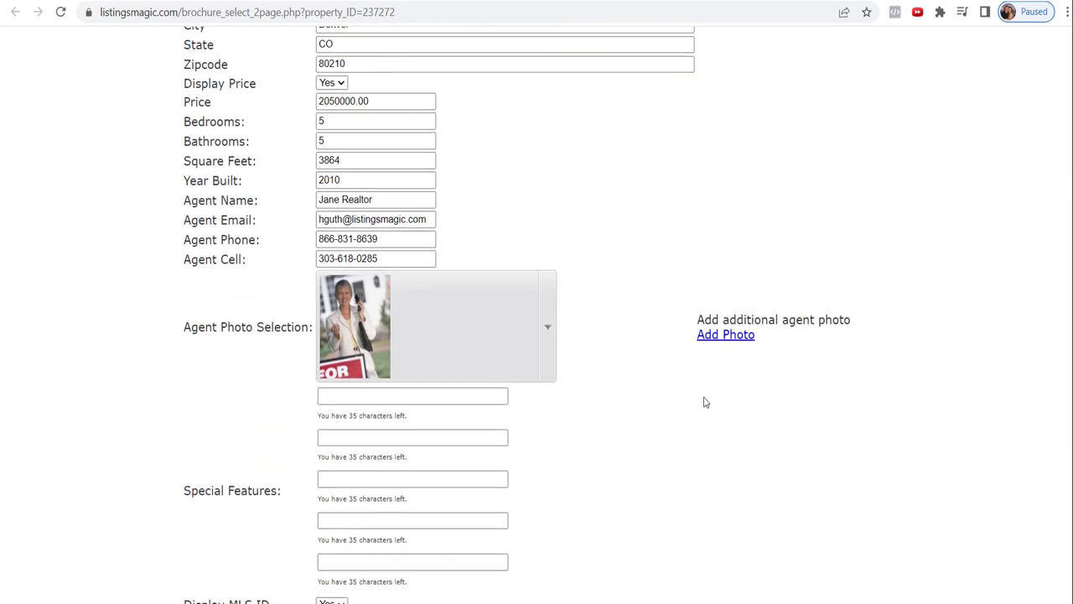
{"action": "scroll", "coordinate": [705, 402], "scroll_direction": "down", "scroll_amount": 1}
Enter features Great Home, Open Floor Plan, Close to Downtown, New Appliances, Great Master, and save
{"action": "left_click", "coordinate": [375, 321]}
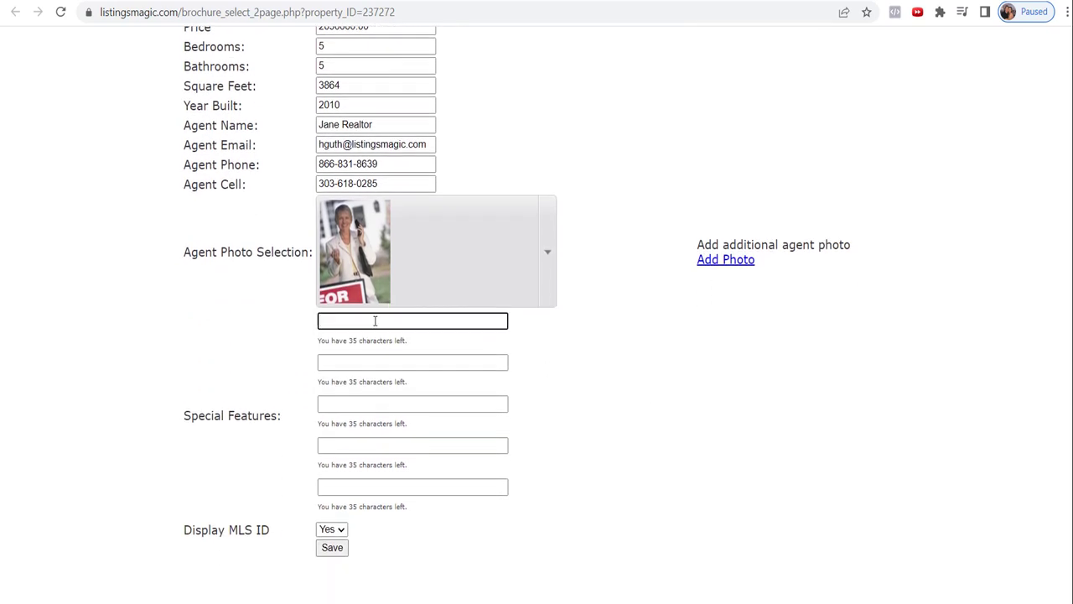
{"action": "type", "text": "Great Home"}
{"action": "key", "text": "Tab"}
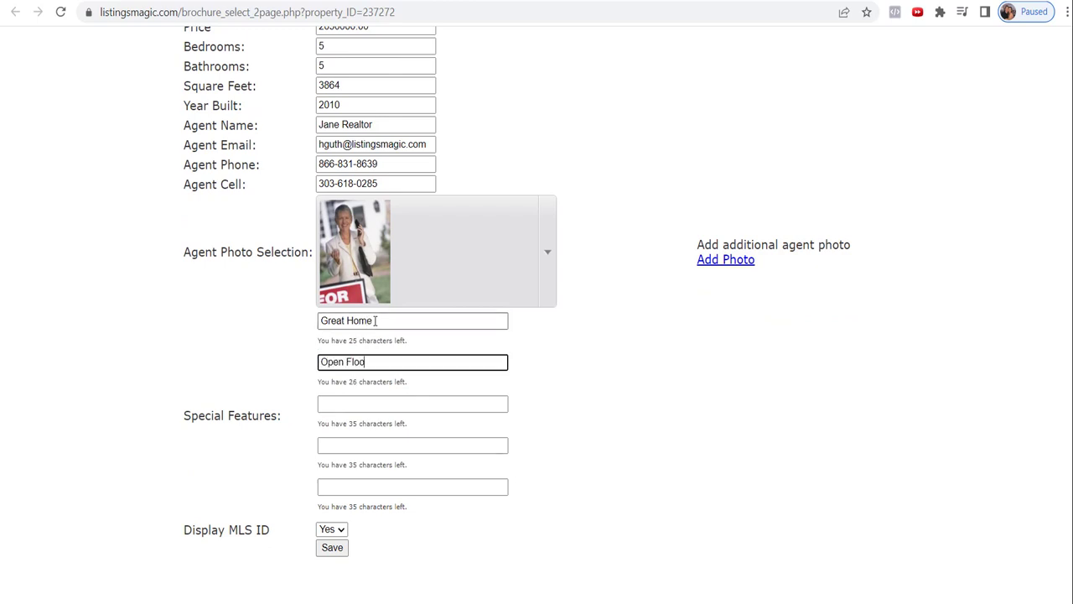
{"action": "type", "text": "Open Floor Plan"}
{"action": "key", "text": "Tab"}
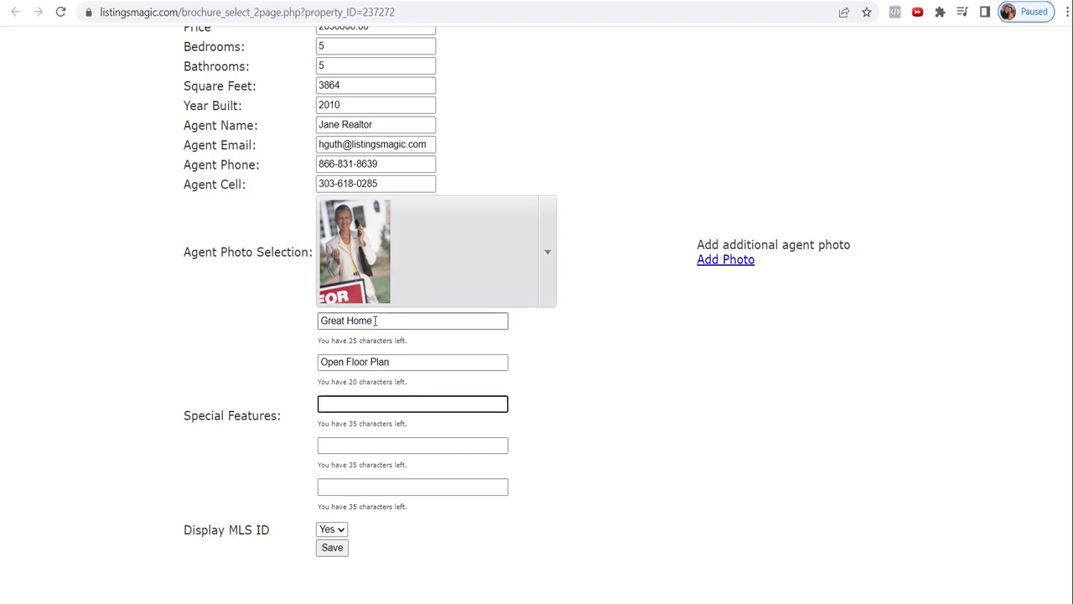
{"action": "type", "text": "Close to Downto"}
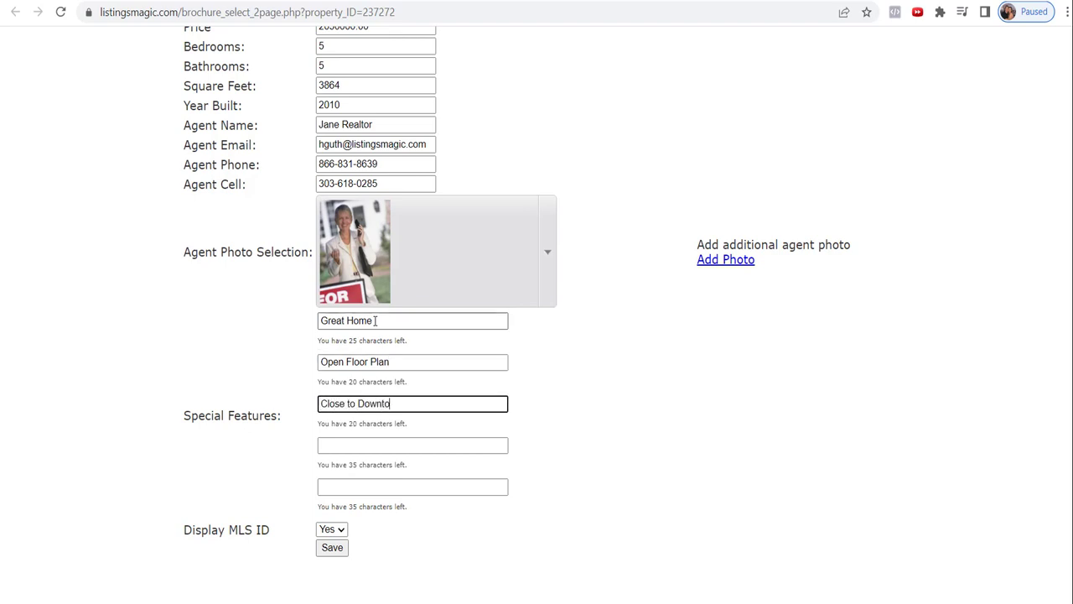
{"action": "type", "text": "wn"}
{"action": "key", "text": "Tab"}
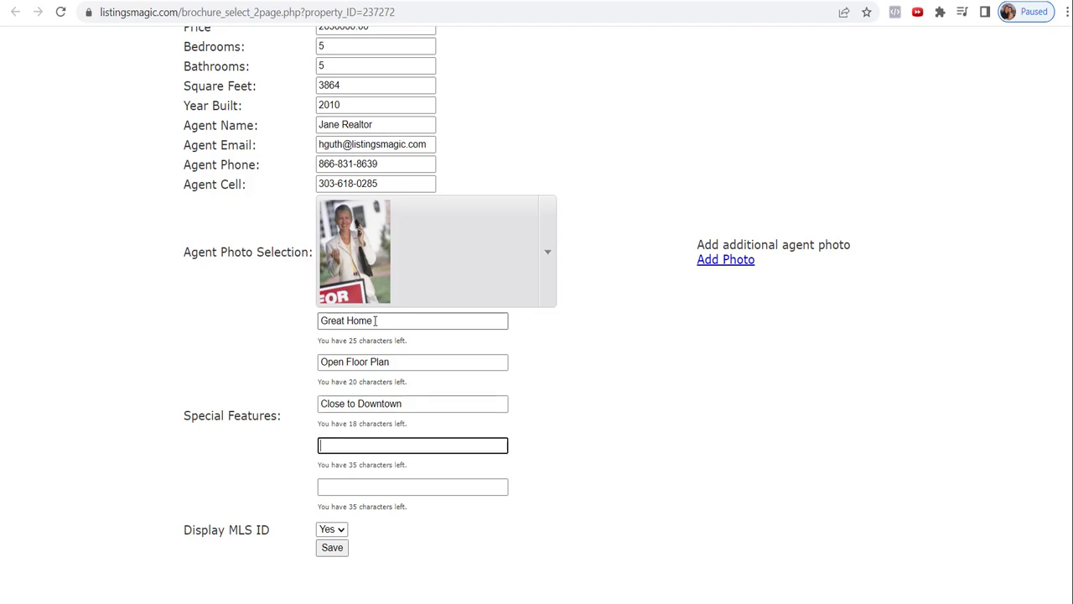
{"action": "type", "text": "New Applkiciances"}
{"action": "key", "text": "Tab"}
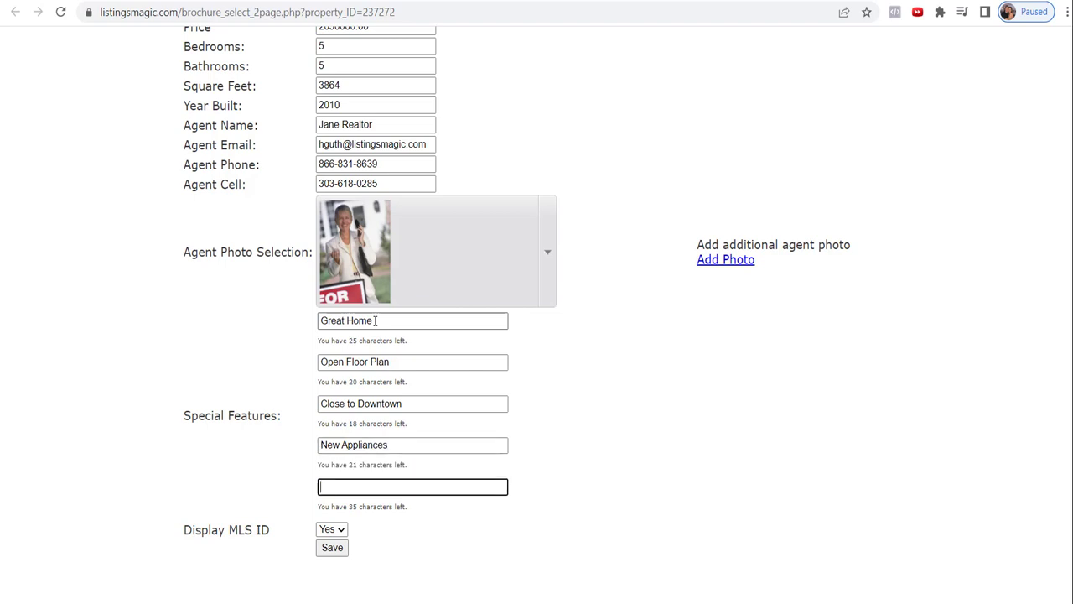
{"action": "type", "text": "Great Master"}
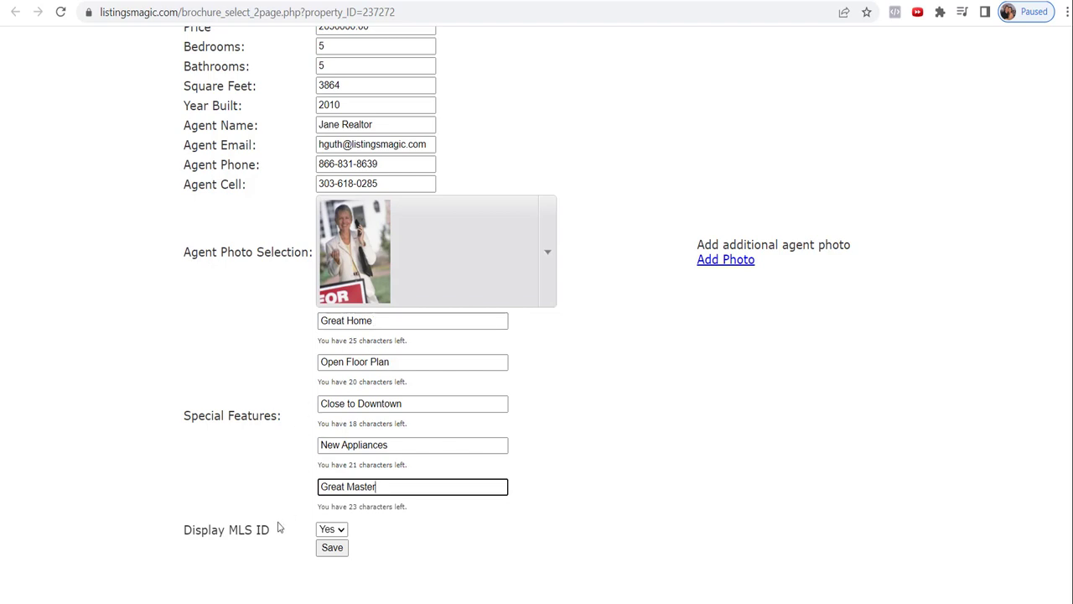
{"action": "left_click", "coordinate": [332, 548]}
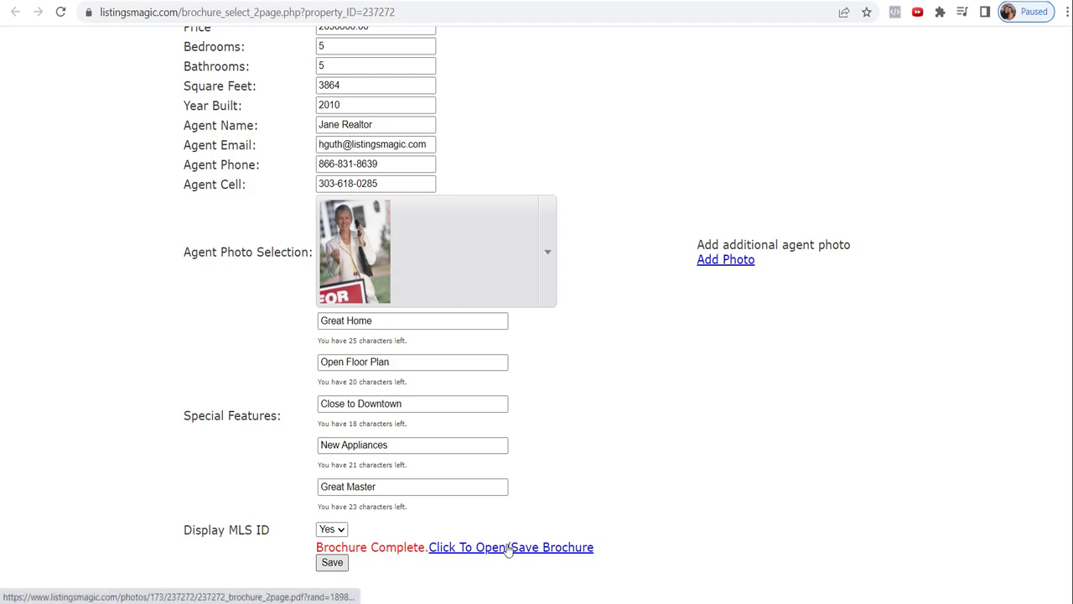
Download 237272_brochure_2page.pdf and open it from the download shelf
{"action": "left_click", "coordinate": [509, 548]}
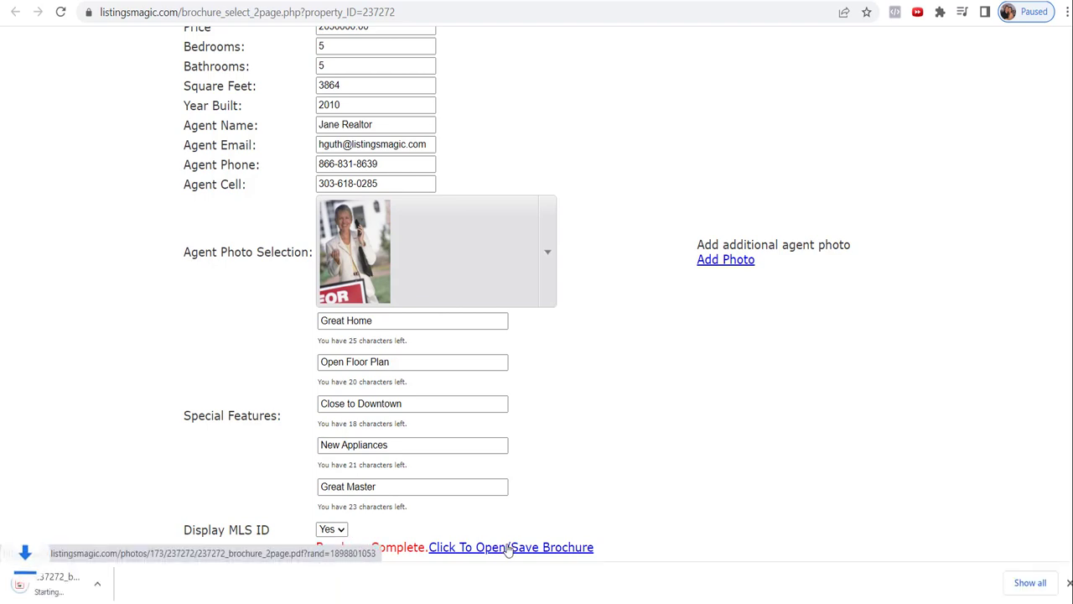
{"action": "left_click", "coordinate": [89, 587]}
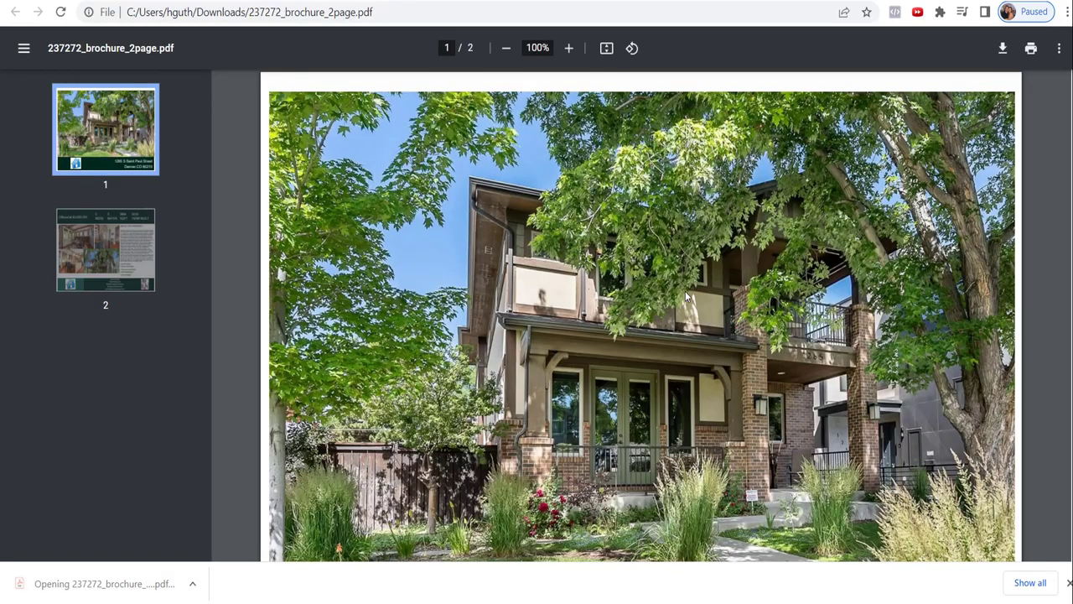
Check the five feature bullets on PDF page 2, then return to the brochure form
{"action": "scroll", "coordinate": [686, 295], "scroll_direction": "down", "scroll_amount": 10}
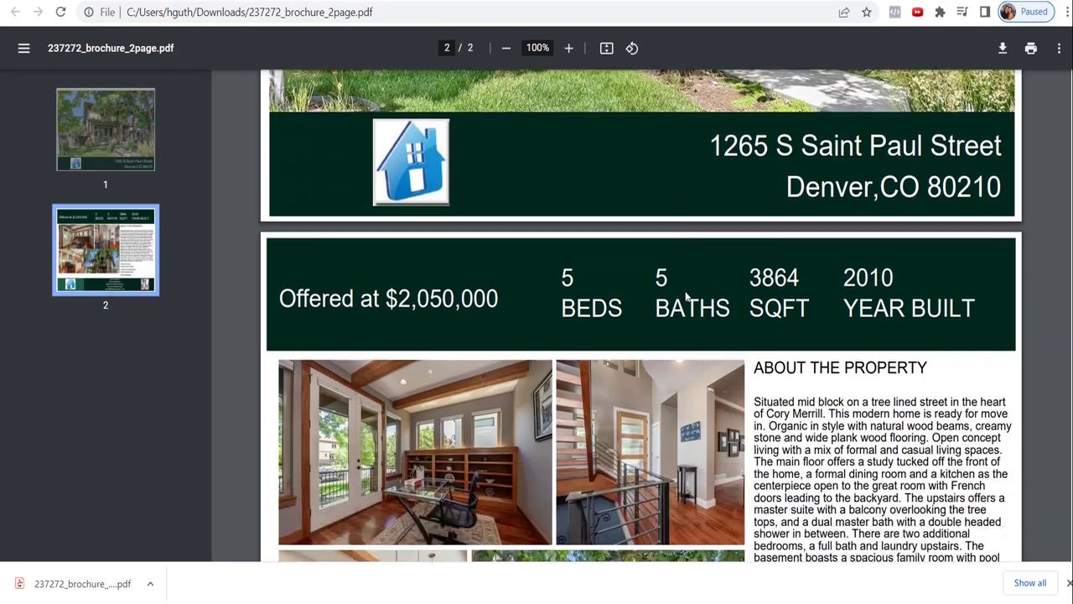
{"action": "scroll", "coordinate": [686, 295], "scroll_direction": "down", "scroll_amount": 5}
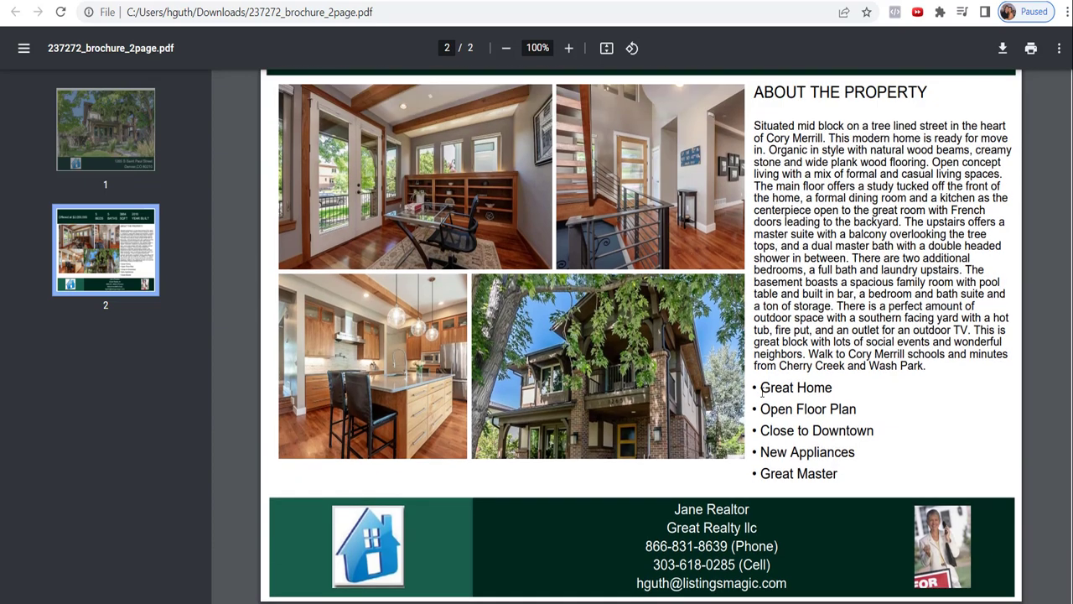
{"action": "left_click_drag", "start_coordinate": [763, 390], "coordinate": [838, 478]}
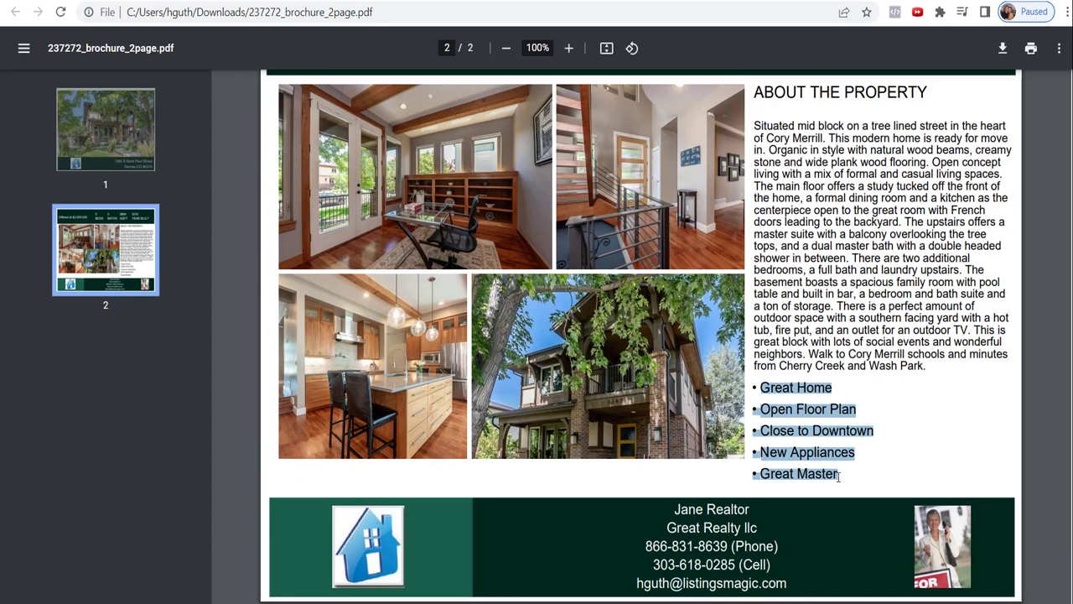
{"action": "left_click", "coordinate": [817, 318]}
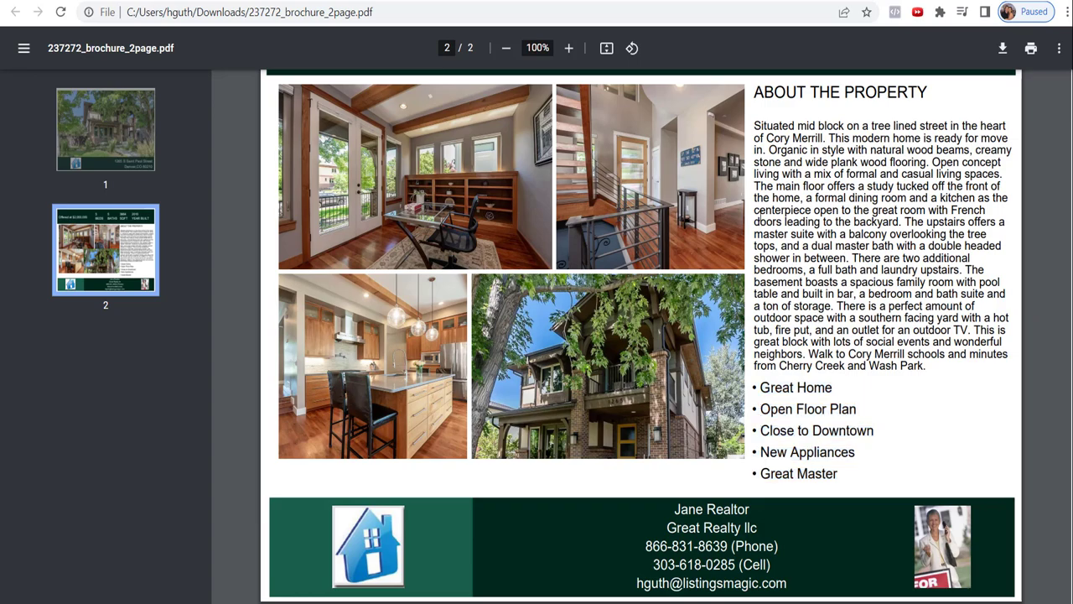
{"action": "scroll", "coordinate": [522, 200], "scroll_direction": "up", "scroll_amount": 12}
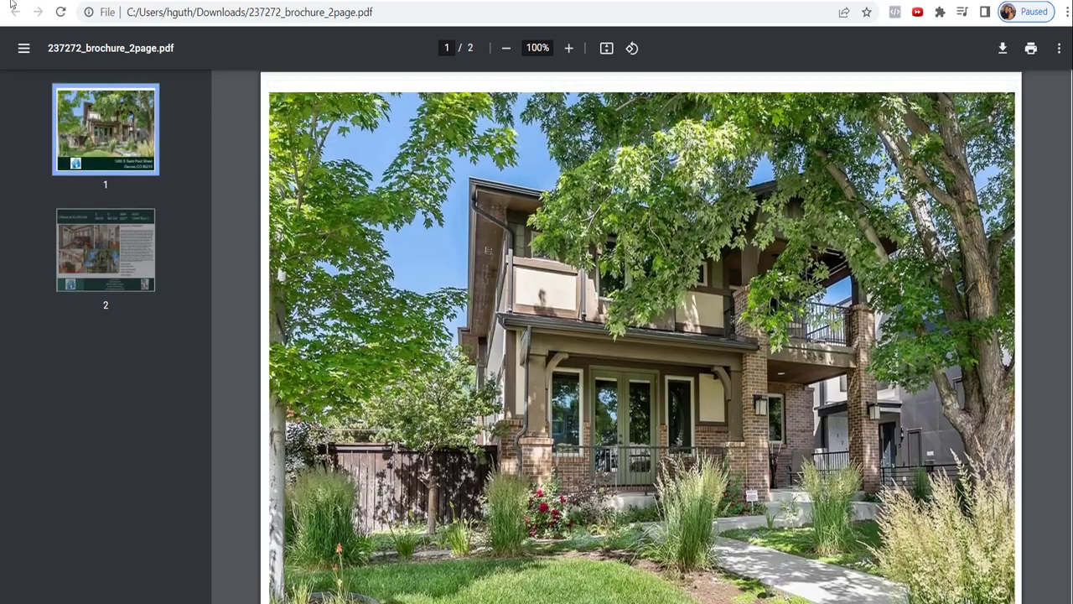
{"action": "left_click", "coordinate": [53, 3]}
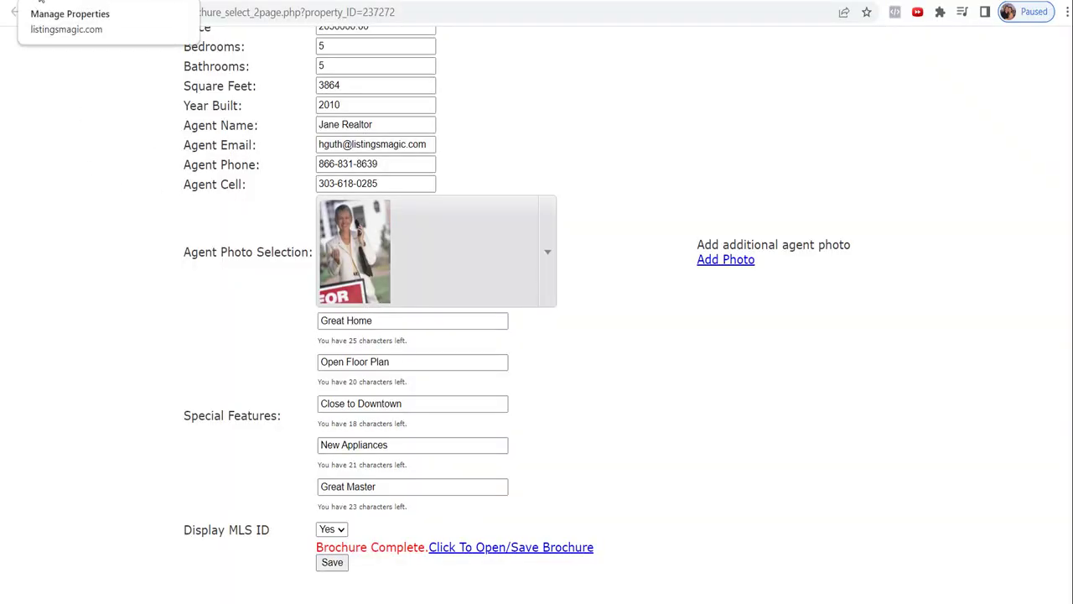
Go back to Manage Properties and review the property's brochure template list
{"action": "left_click", "coordinate": [84, 2]}
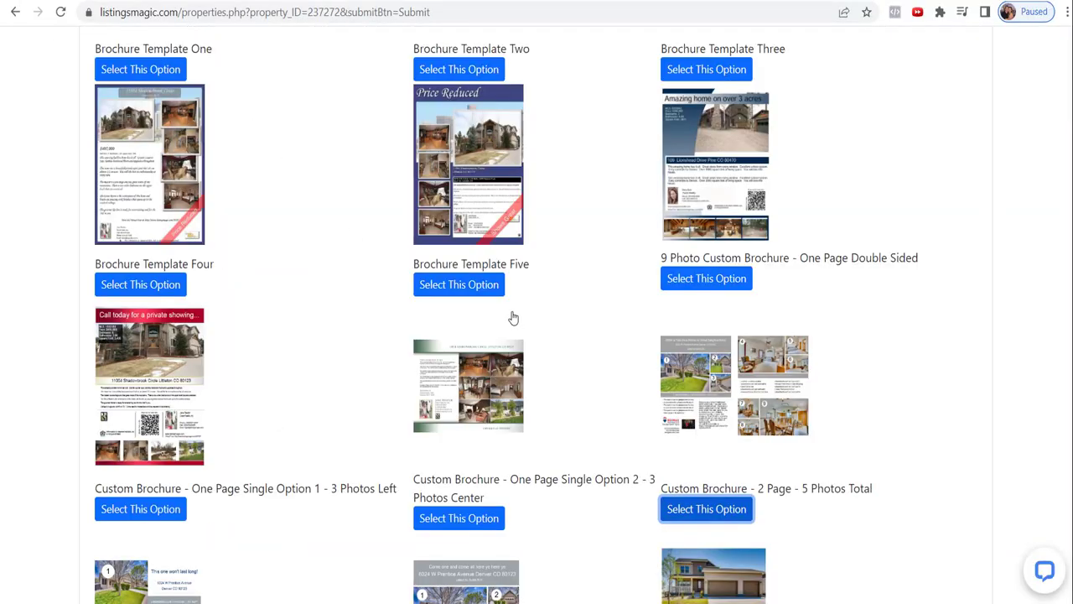
{"action": "scroll", "coordinate": [570, 374], "scroll_direction": "up", "scroll_amount": 5}
{"action": "scroll", "coordinate": [571, 374], "scroll_direction": "down", "scroll_amount": 3}
{"action": "scroll", "coordinate": [615, 311], "scroll_direction": "down", "scroll_amount": 3}
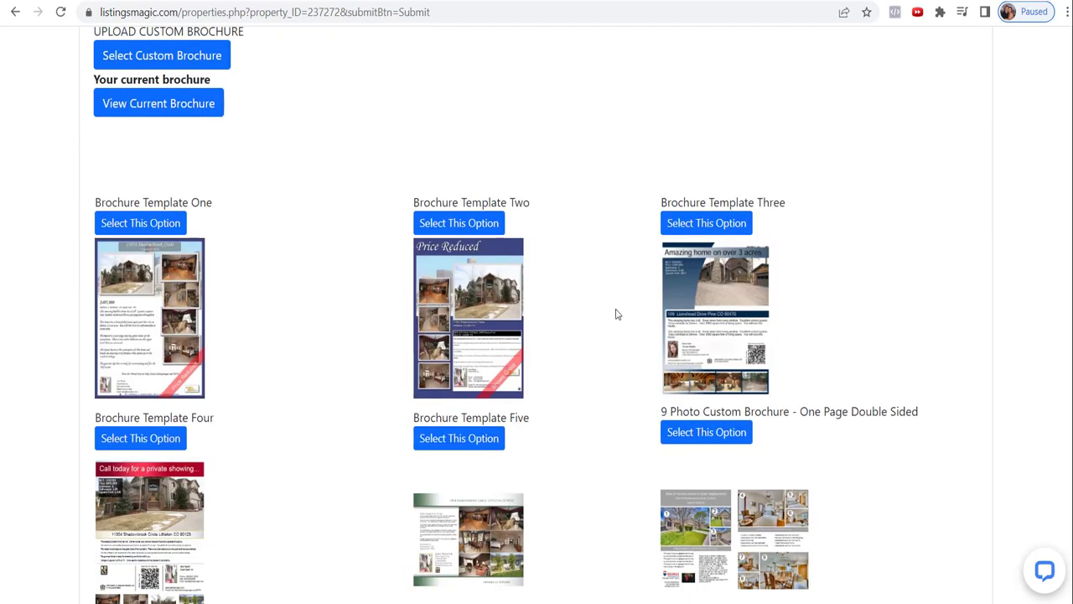
{"action": "scroll", "coordinate": [616, 311], "scroll_direction": "up", "scroll_amount": 2}
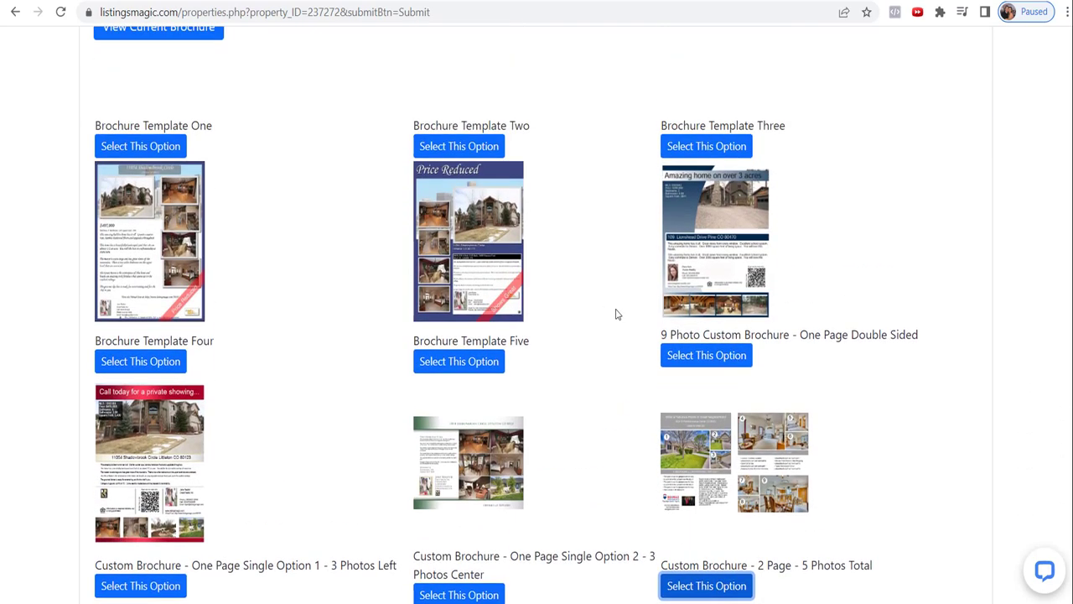